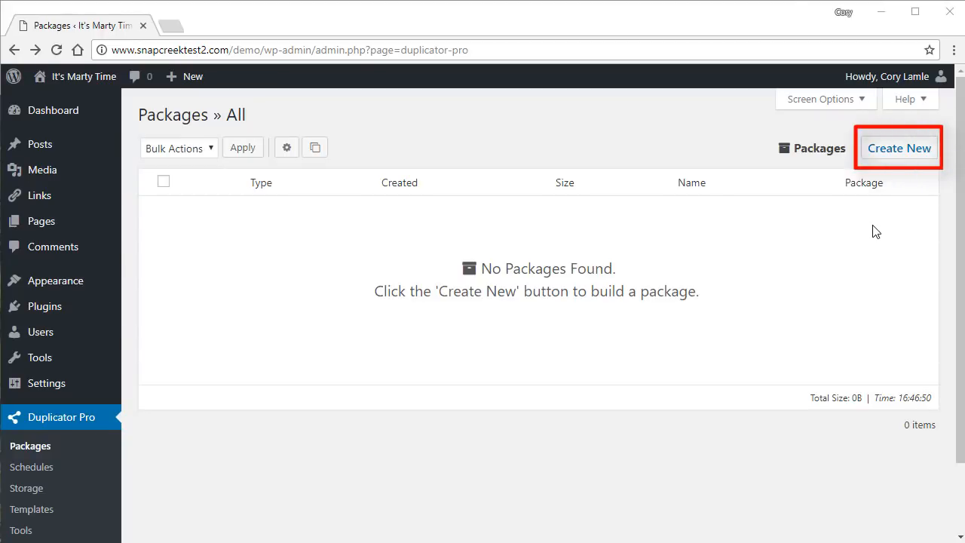
# Create a new package and expand its Archive settings, leaving Storage collapsed.
pyautogui.click(888, 154)
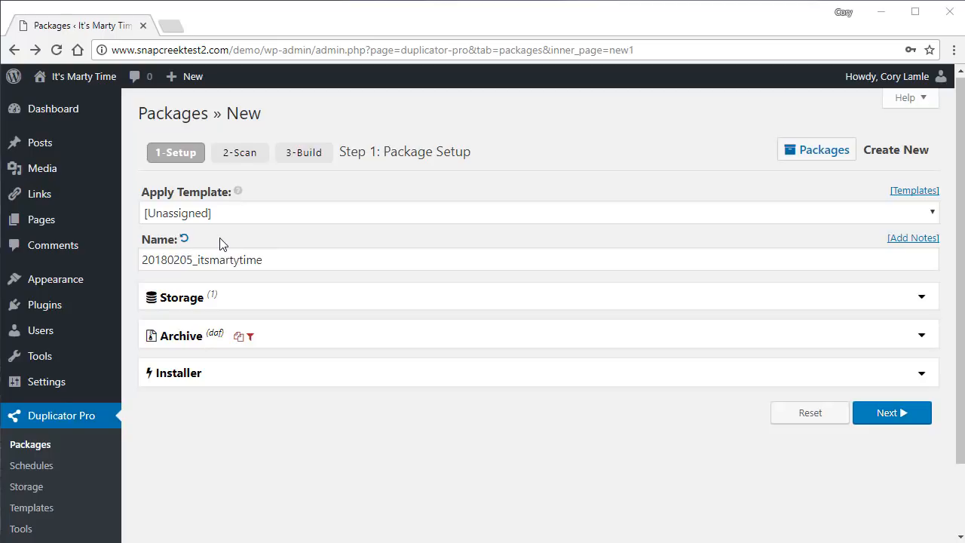
pyautogui.click(370, 307)
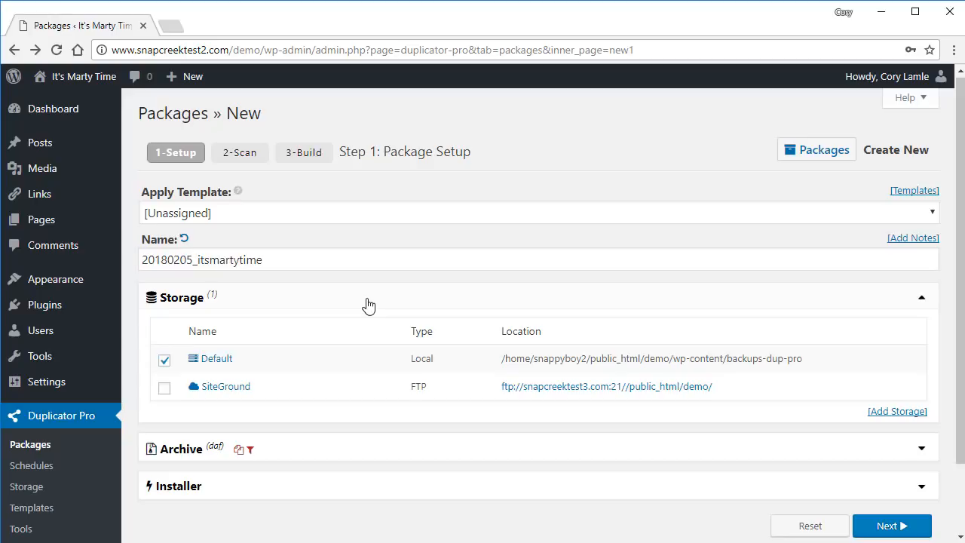
pyautogui.click(368, 304)
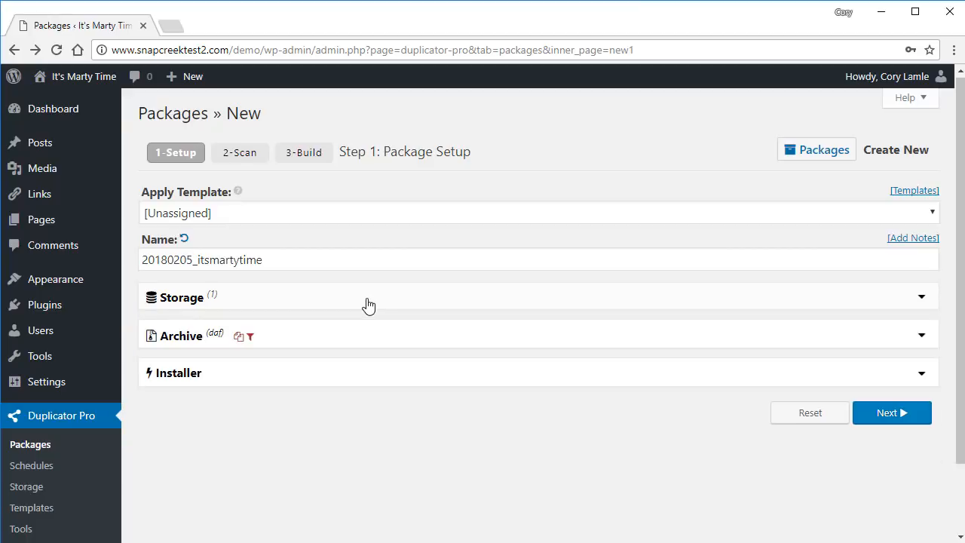
pyautogui.click(362, 344)
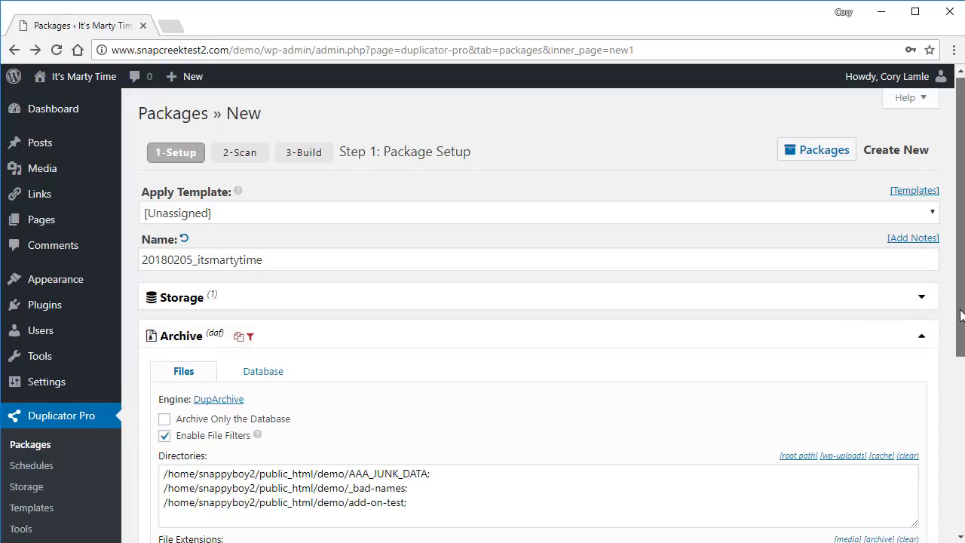
# Add the uploads folder to the excluded directories, then remove it again.
pyautogui.scroll(-1, 960, 315)
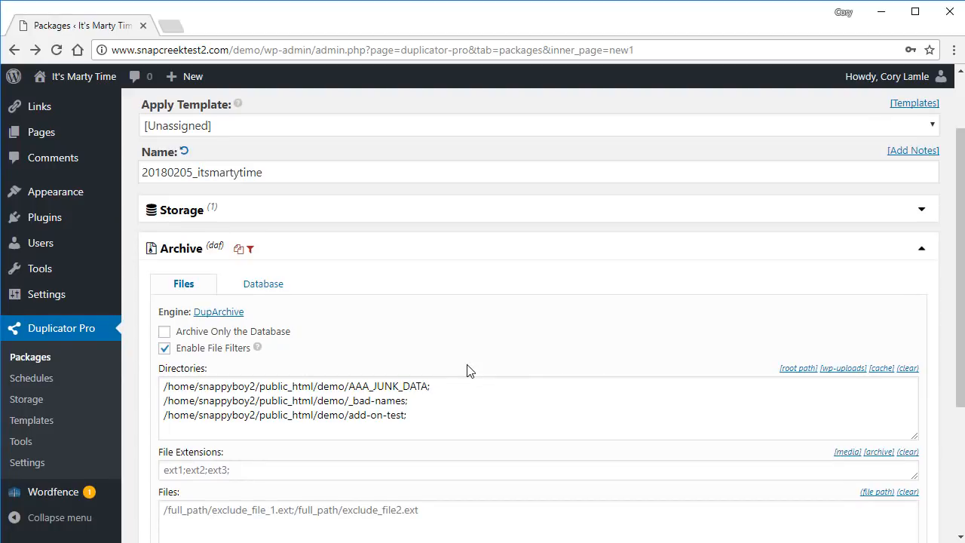
pyautogui.click(580, 424)
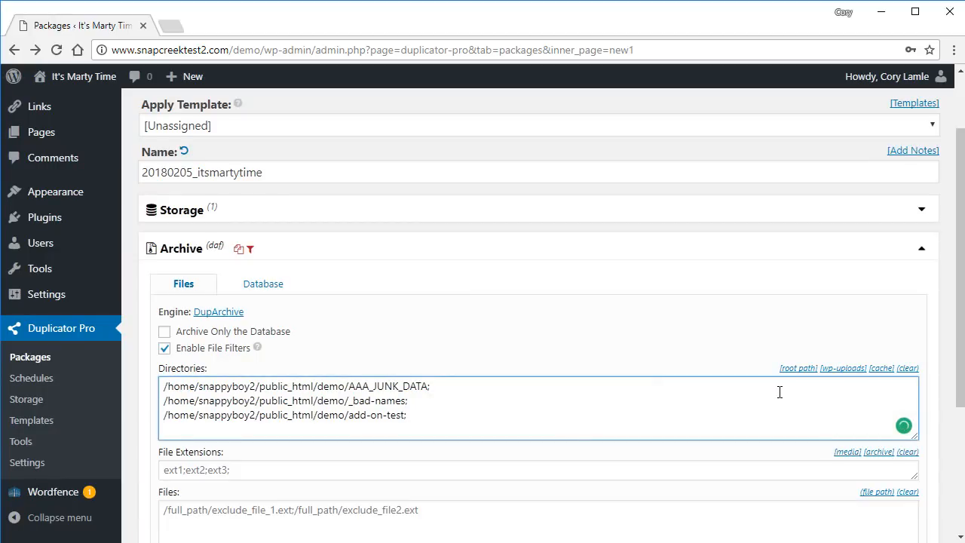
pyautogui.click(841, 369)
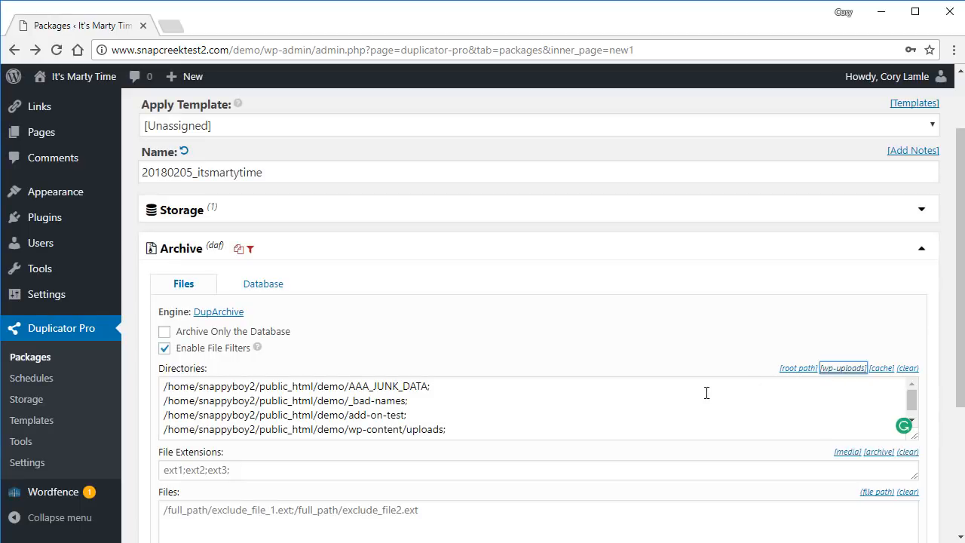
pyautogui.moveTo(455, 430); pyautogui.dragTo(147, 431)
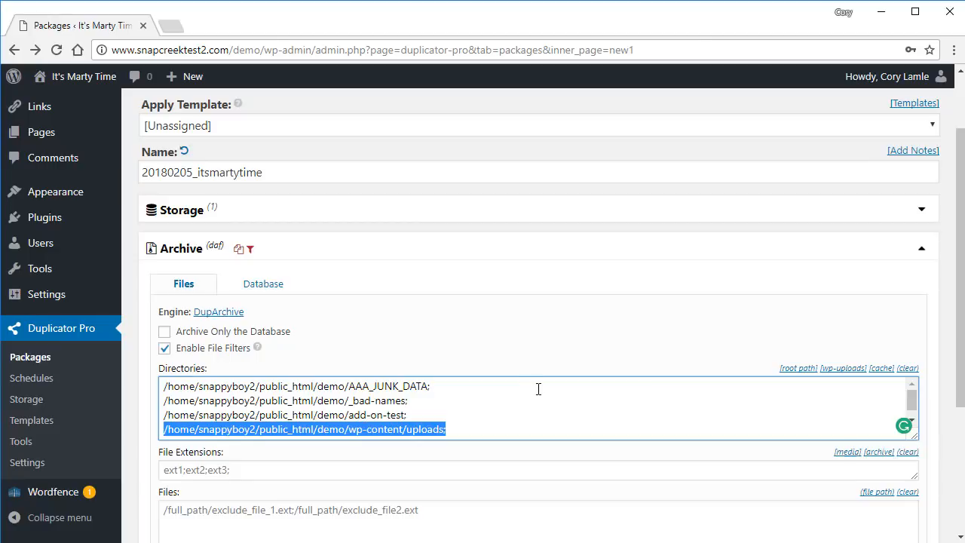
pyautogui.press('BackSpace')
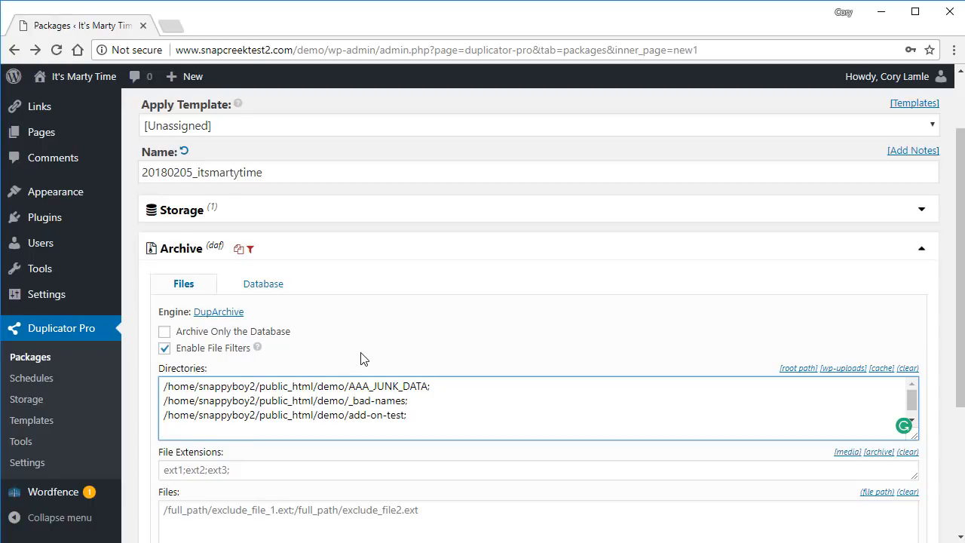
# Keep site files in the archive and show the Database tab's table list.
pyautogui.click(281, 337)
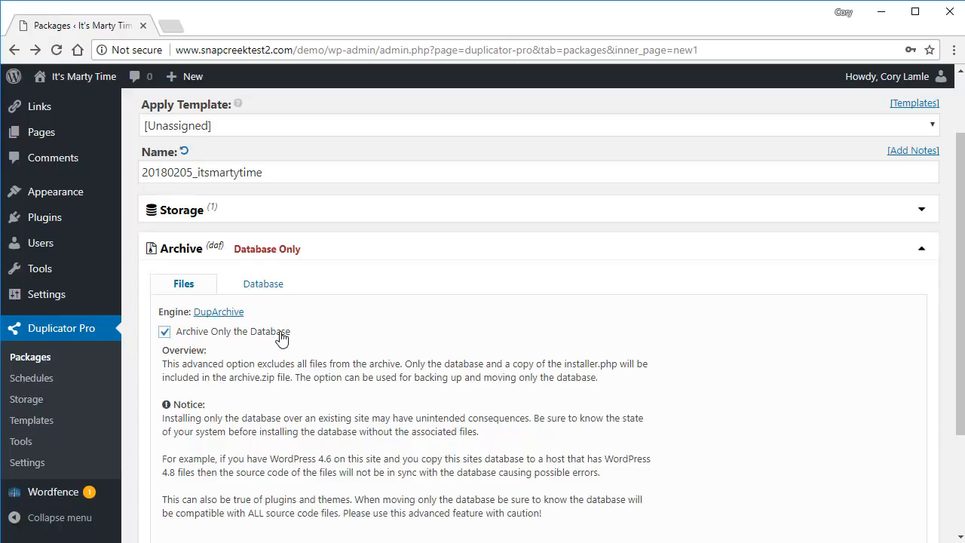
pyautogui.click(279, 334)
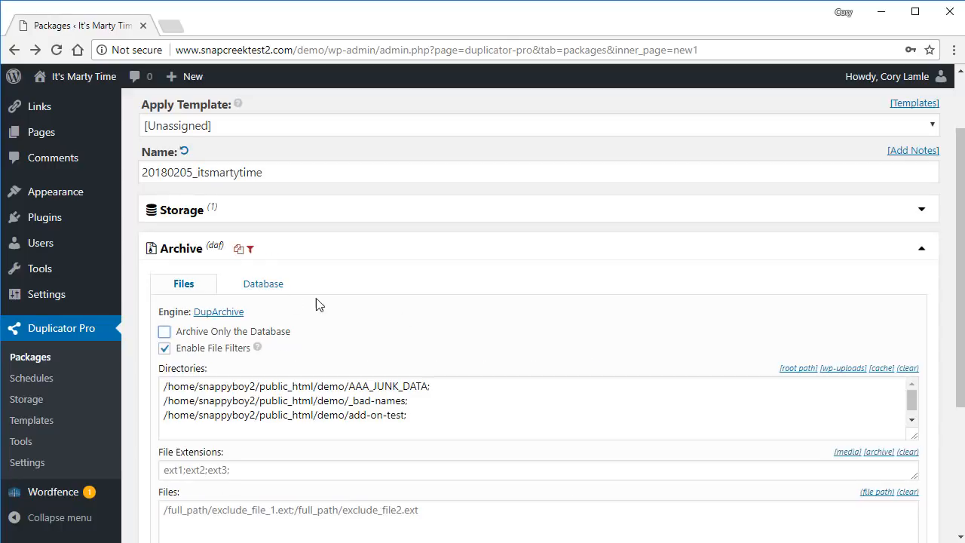
pyautogui.click(272, 287)
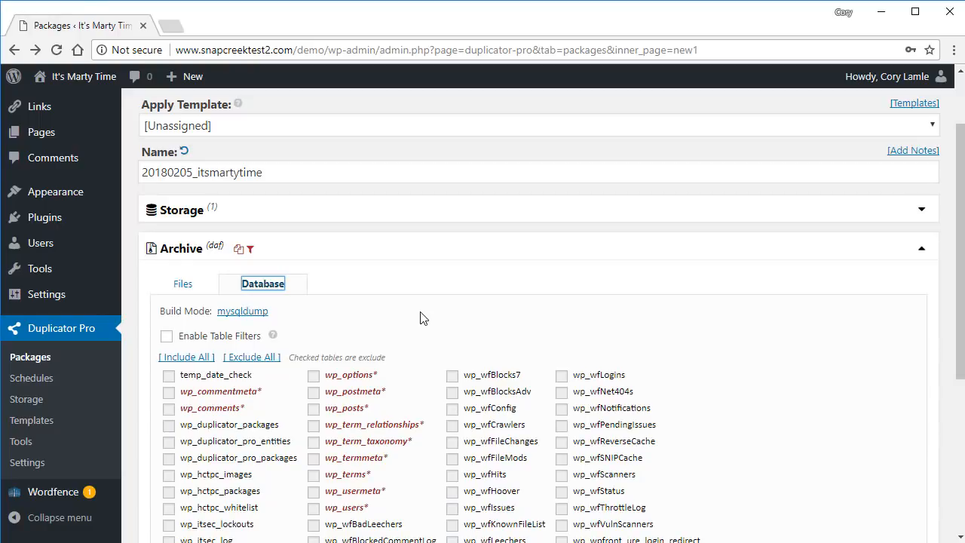
# Exclude the wp_wfBlocks7 table, return to the Files tab, and collapse the Archive section.
pyautogui.click(452, 375)
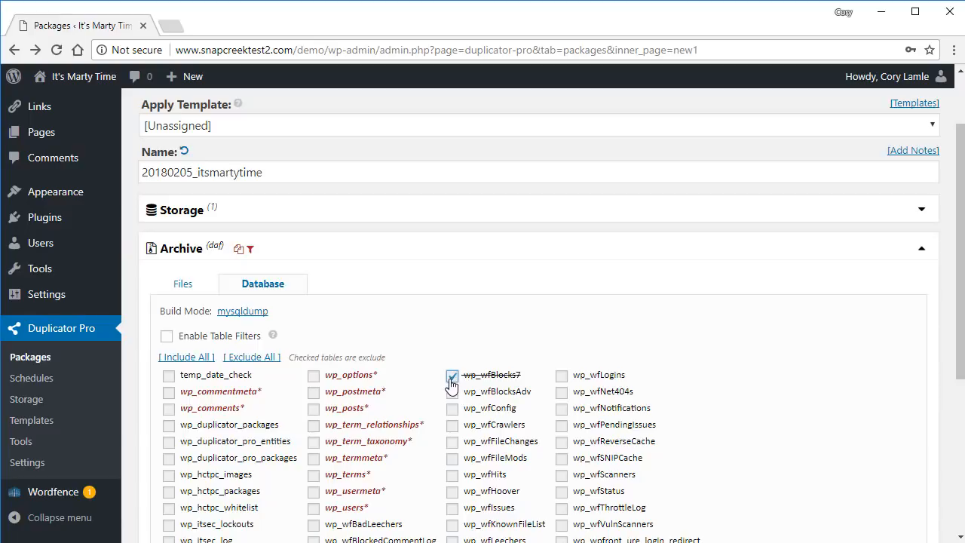
pyautogui.click(182, 284)
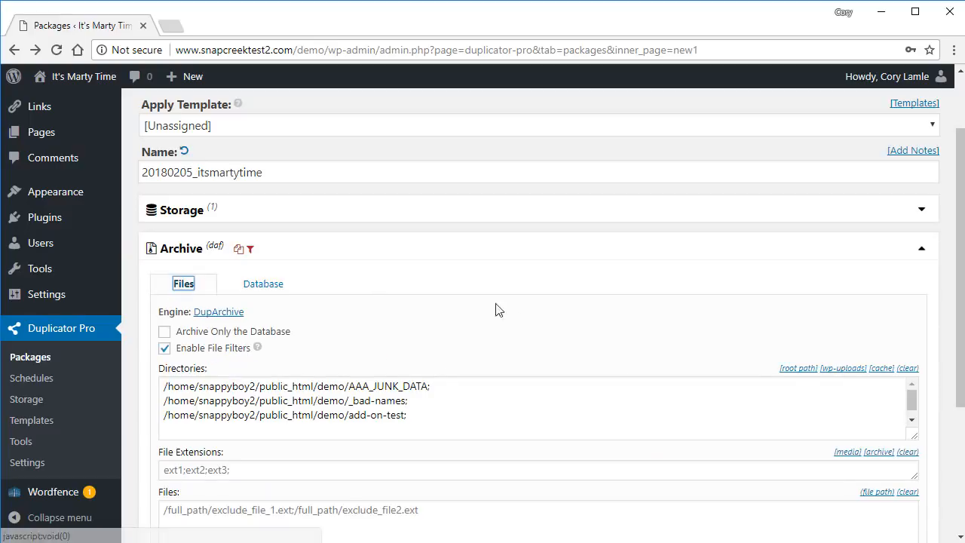
pyautogui.click(506, 260)
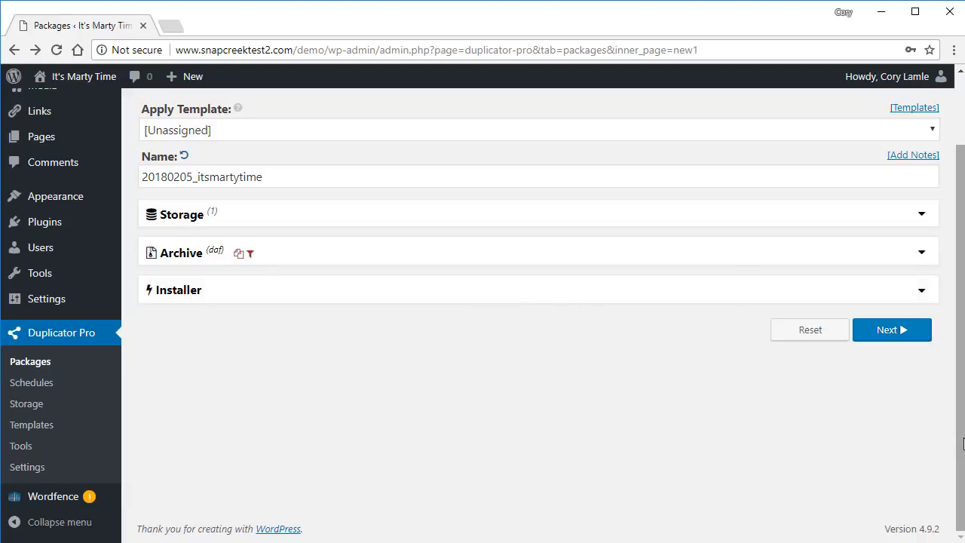
pyautogui.moveTo(960, 438); pyautogui.dragTo(957, 374)
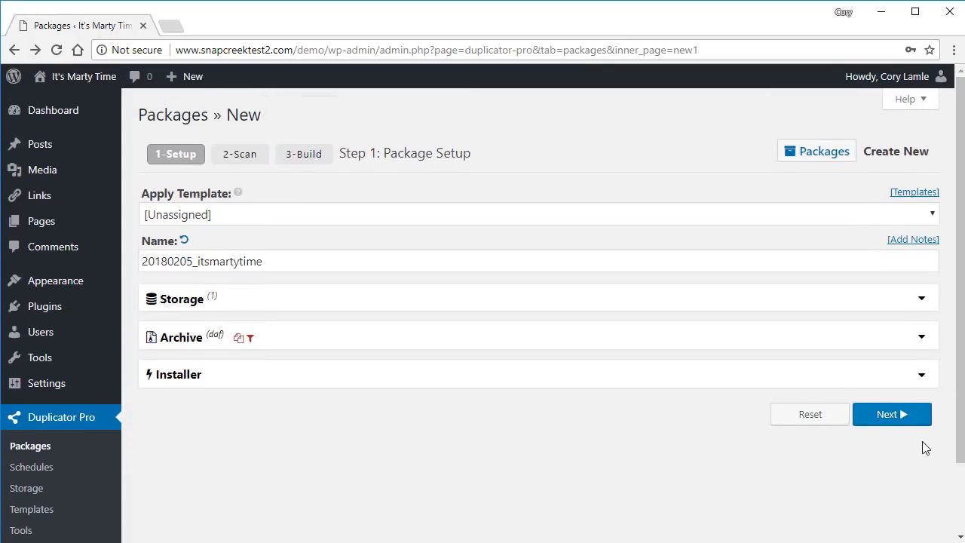
# Run the system scan and inspect the System and WordPress check details, both Good.
pyautogui.click(889, 414)
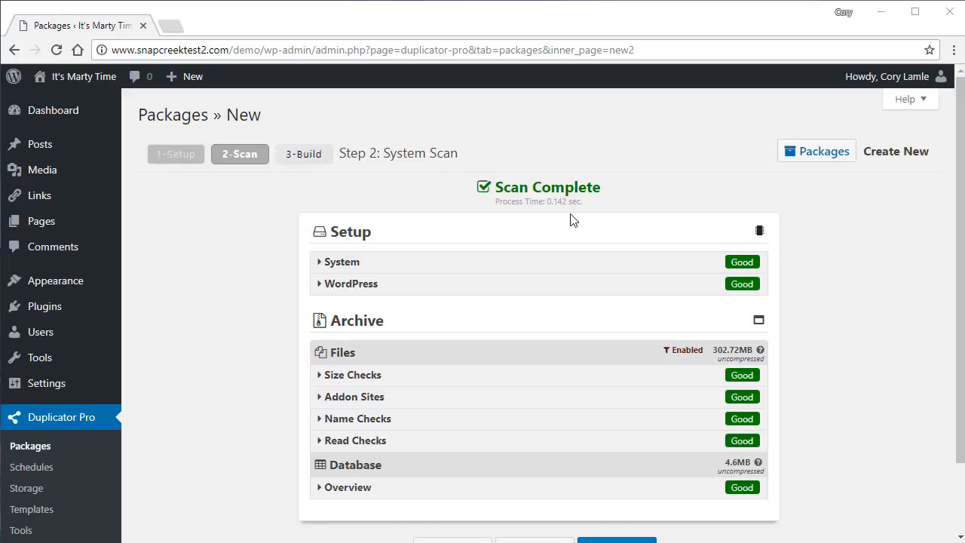
pyautogui.click(522, 265)
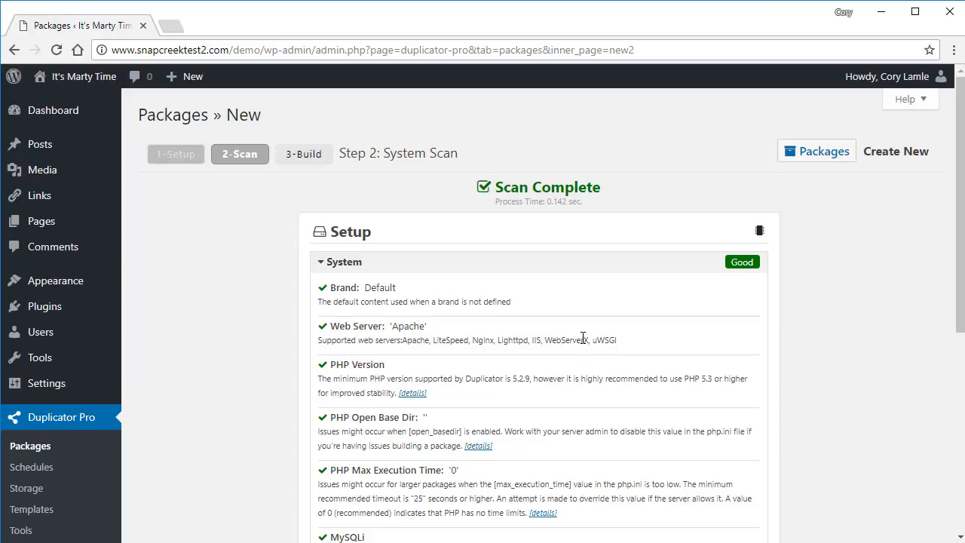
pyautogui.click(550, 272)
pyautogui.click(530, 291)
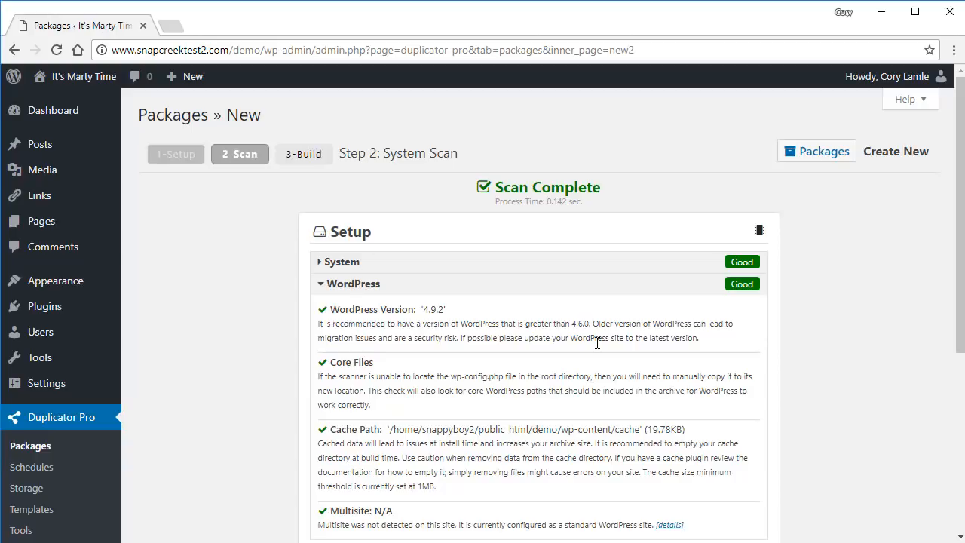
pyautogui.click(556, 293)
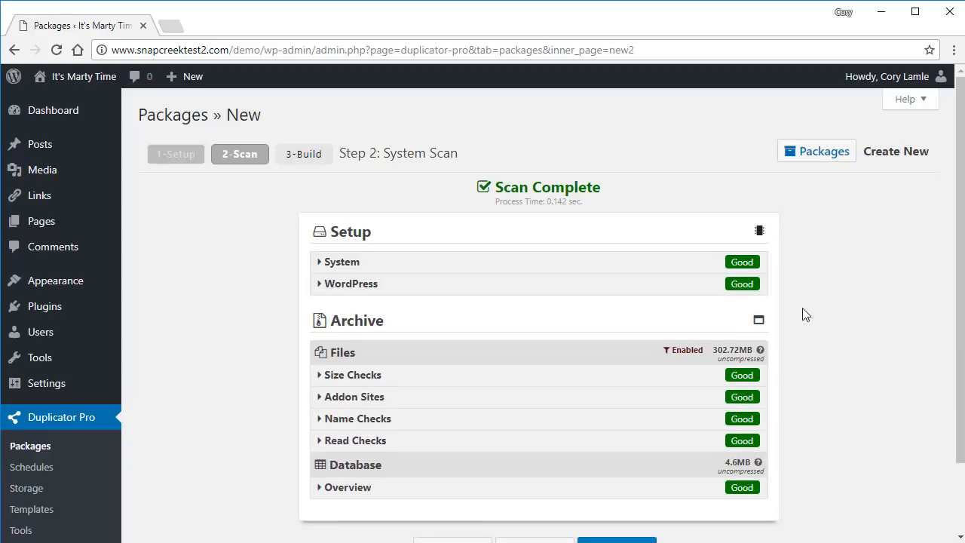
# View the detailed archive scan report, then close it.
pyautogui.click(758, 322)
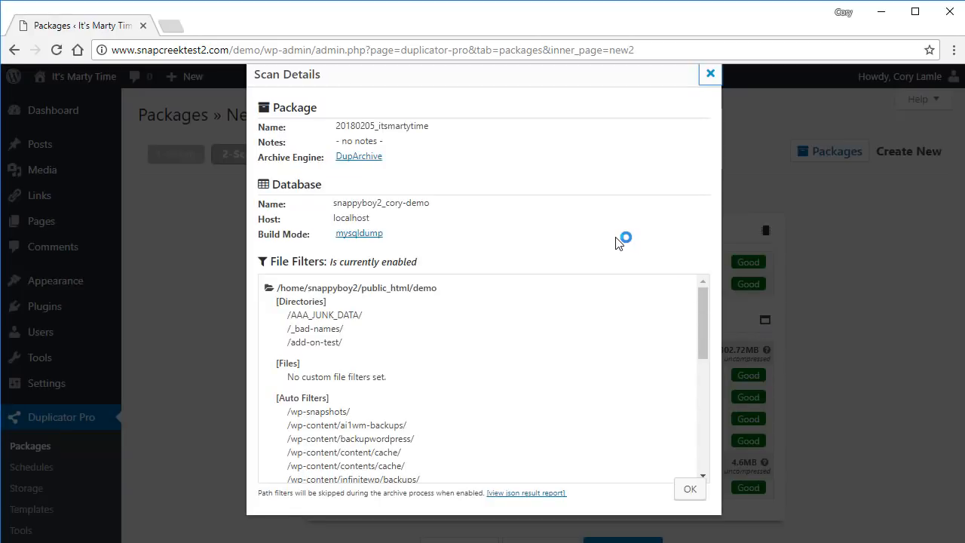
pyautogui.moveTo(706, 314); pyautogui.dragTo(693, 278)
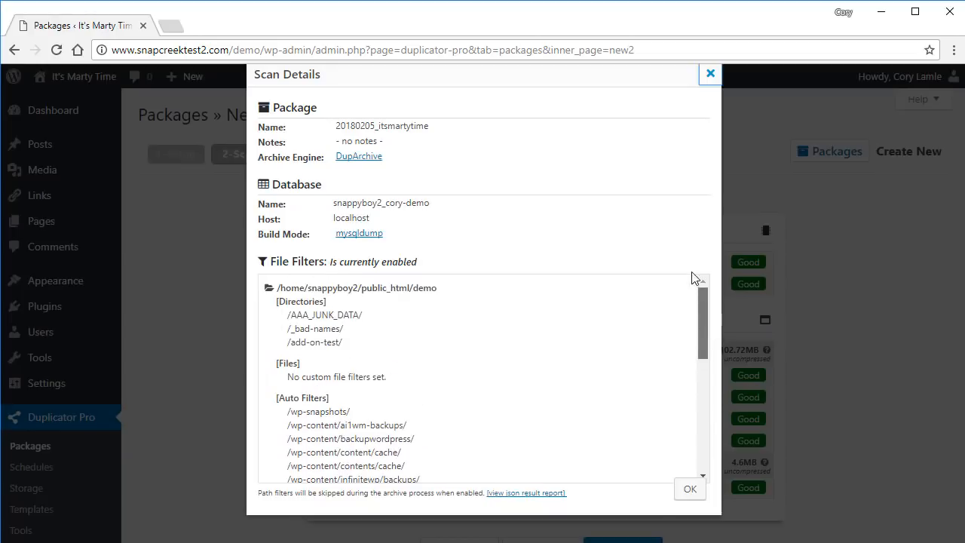
pyautogui.click(708, 74)
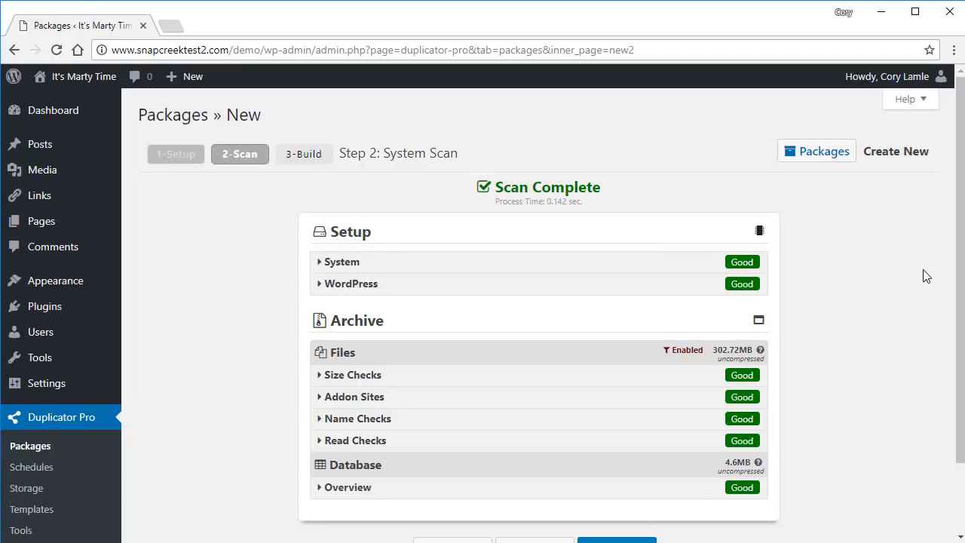
# Expand the Size Checks to show the large-directory quick filters and timeout advice.
pyautogui.click(458, 384)
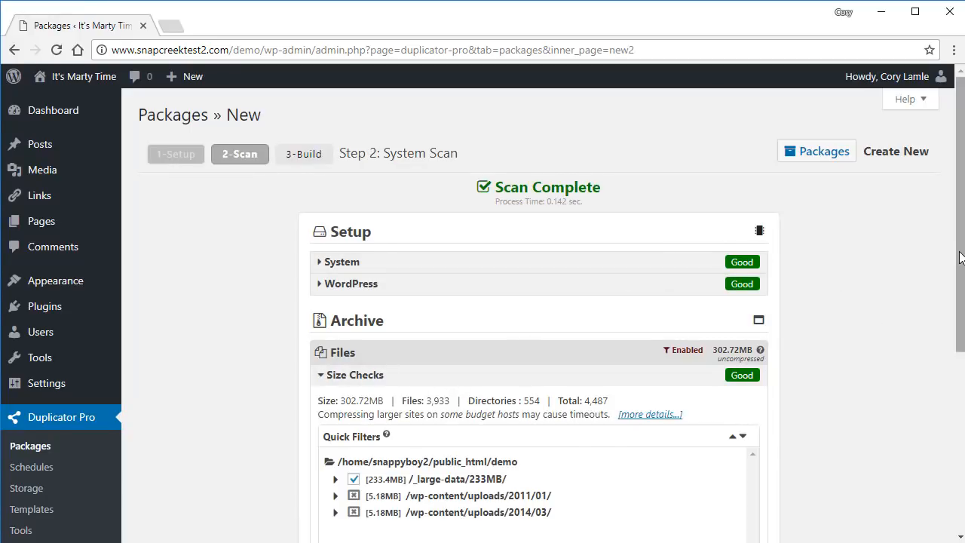
pyautogui.moveTo(960, 258); pyautogui.dragTo(957, 317)
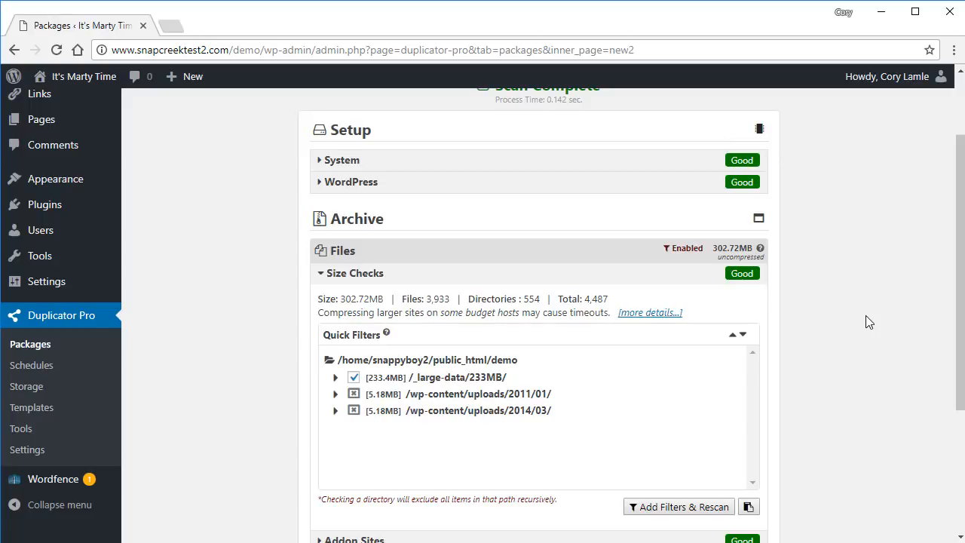
pyautogui.click(662, 313)
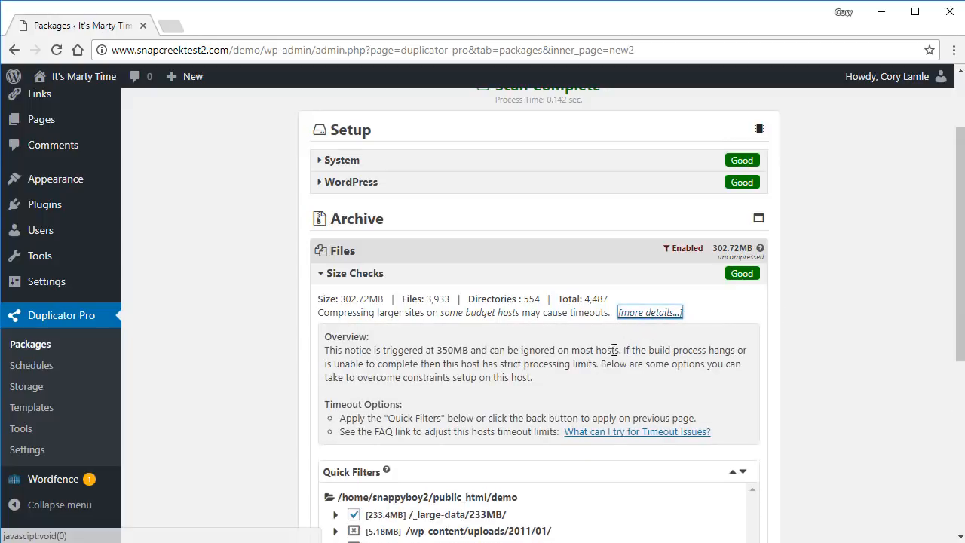
pyautogui.click(667, 313)
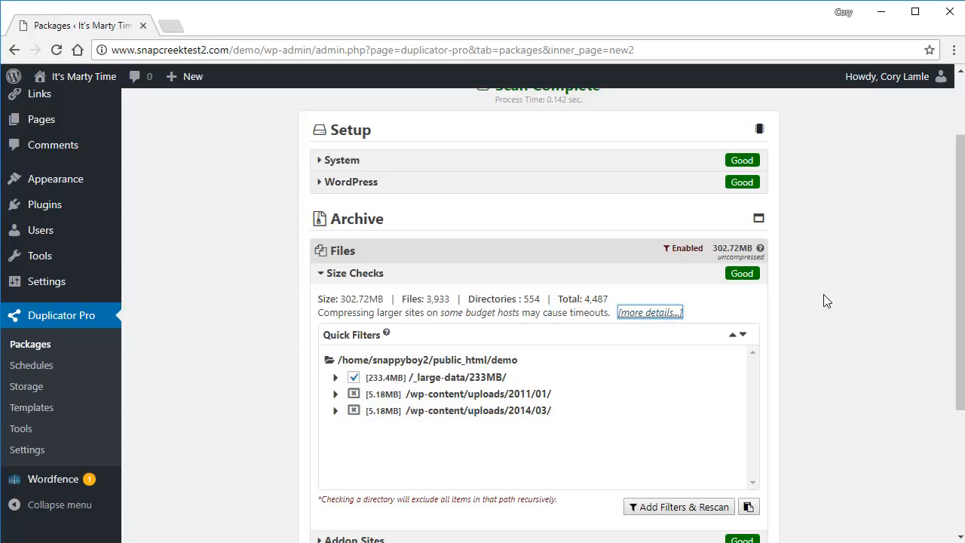
# Filter out the 233MB /_large-data folder and rescan, cutting archive files to 69.32MB.
pyautogui.click(335, 379)
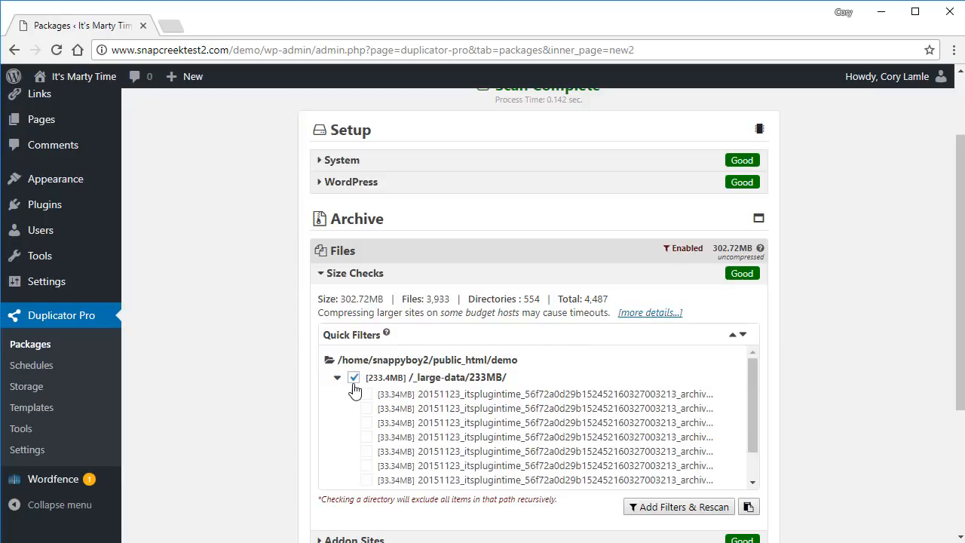
pyautogui.click(352, 377)
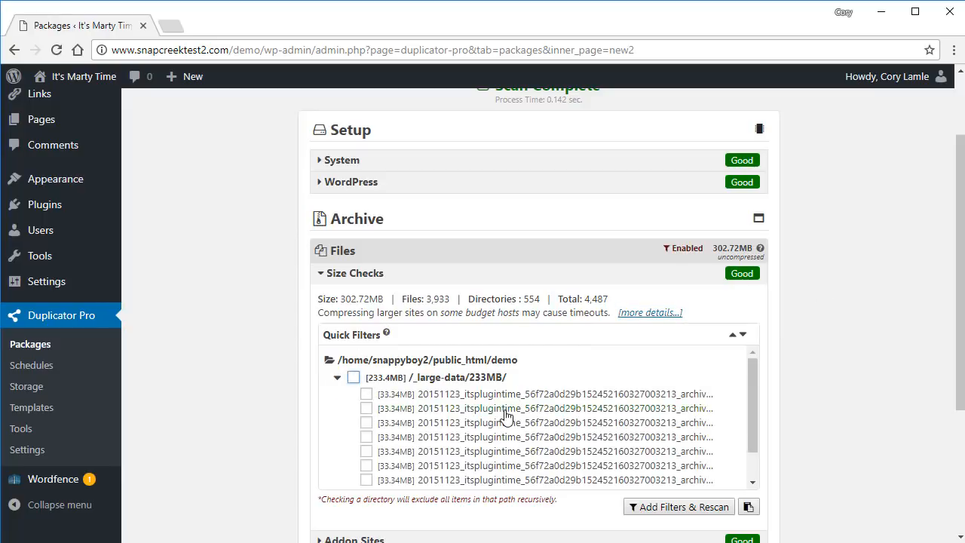
pyautogui.click(366, 394)
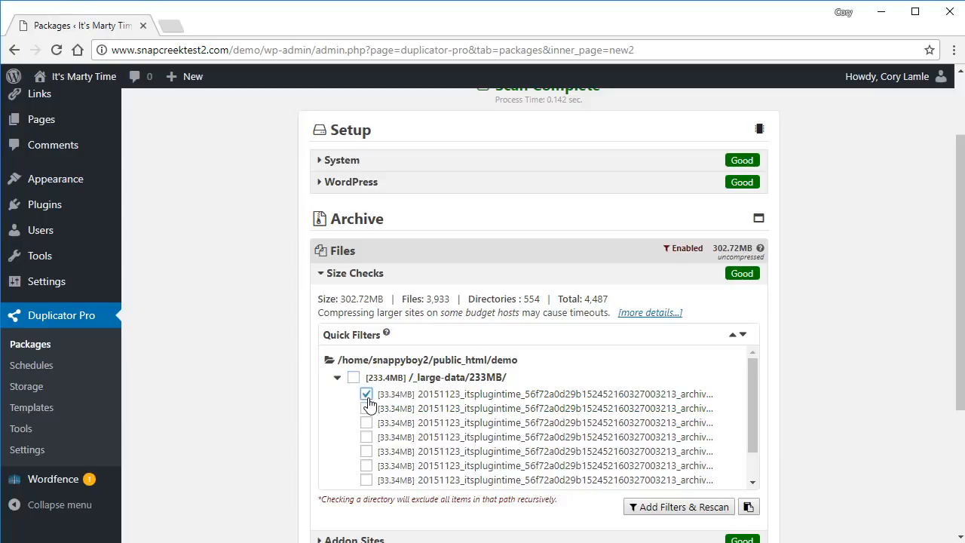
pyautogui.click(352, 377)
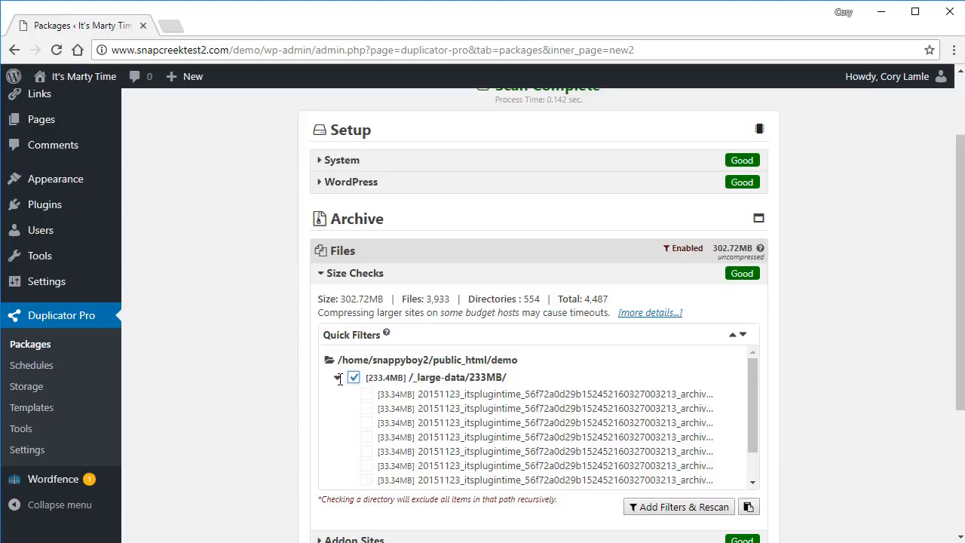
pyautogui.click(338, 377)
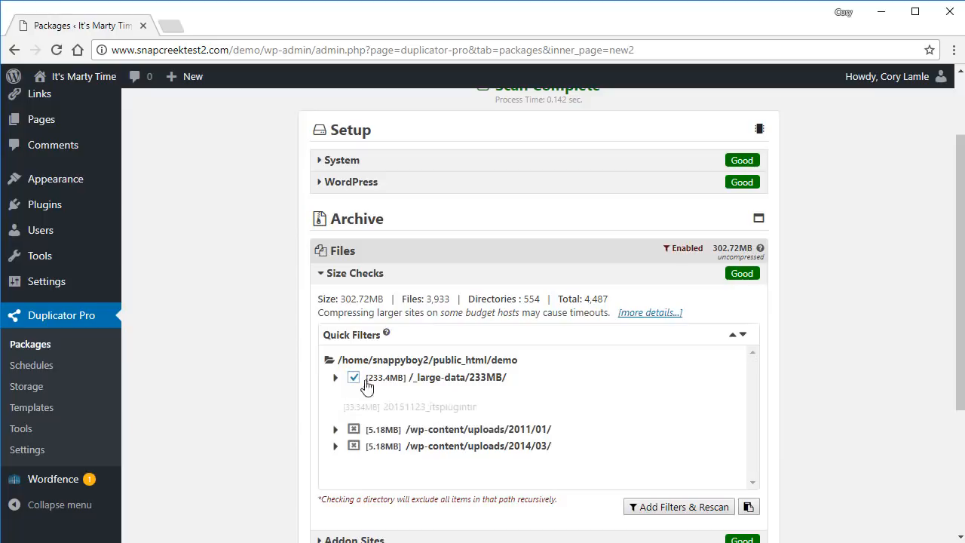
pyautogui.click(681, 507)
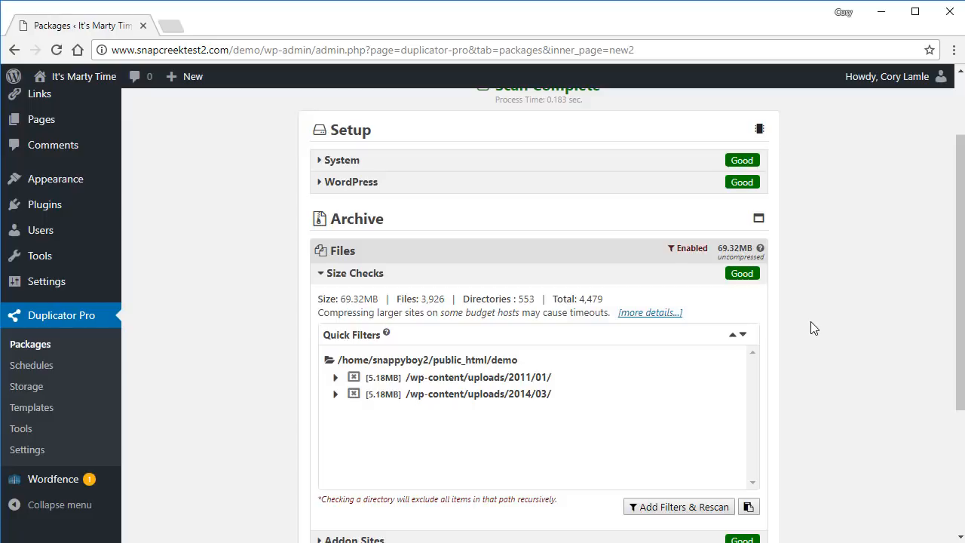
pyautogui.click(585, 278)
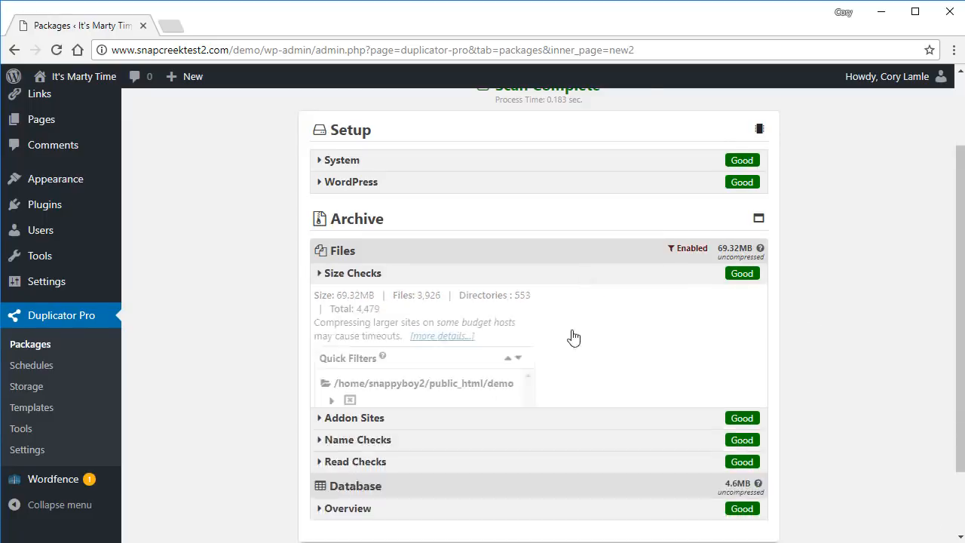
pyautogui.click(478, 312)
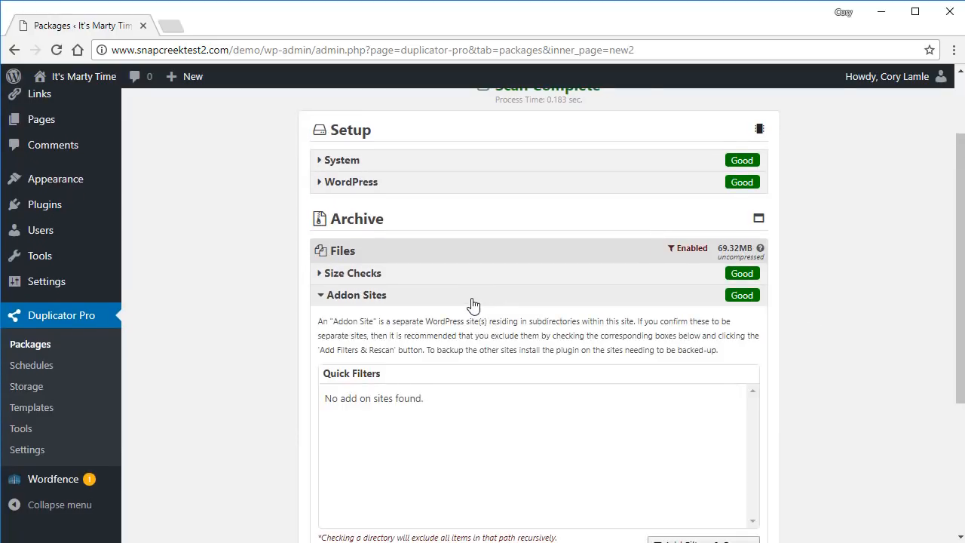
pyautogui.click(471, 303)
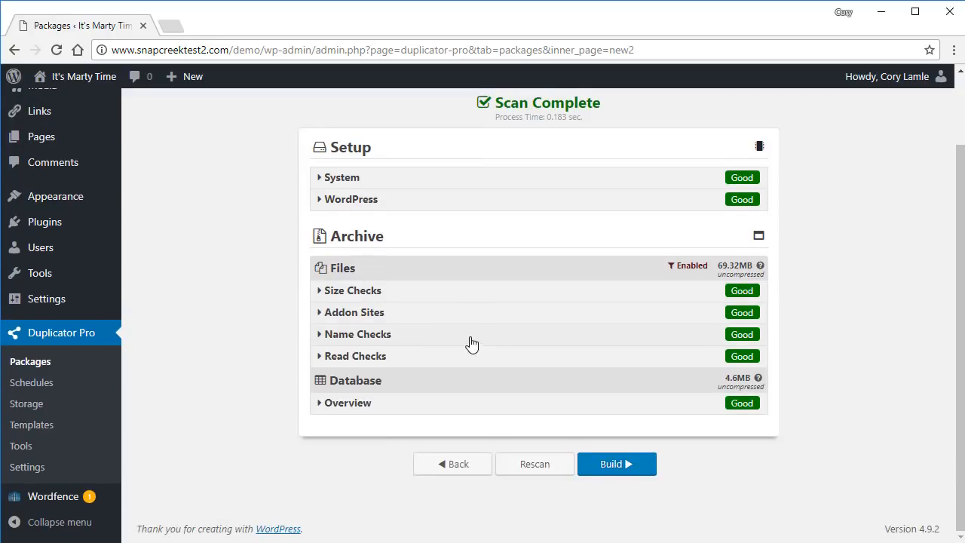
pyautogui.click(471, 343)
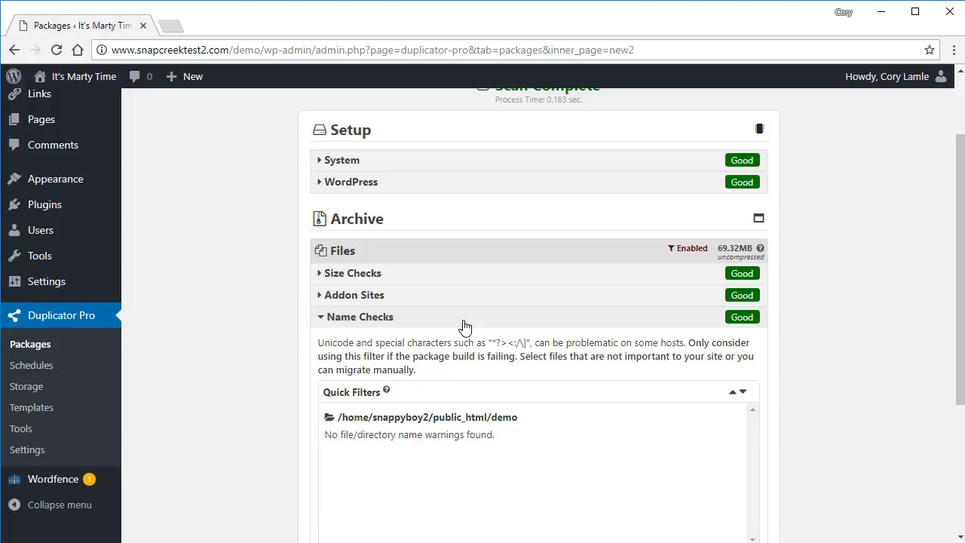
pyautogui.click(464, 324)
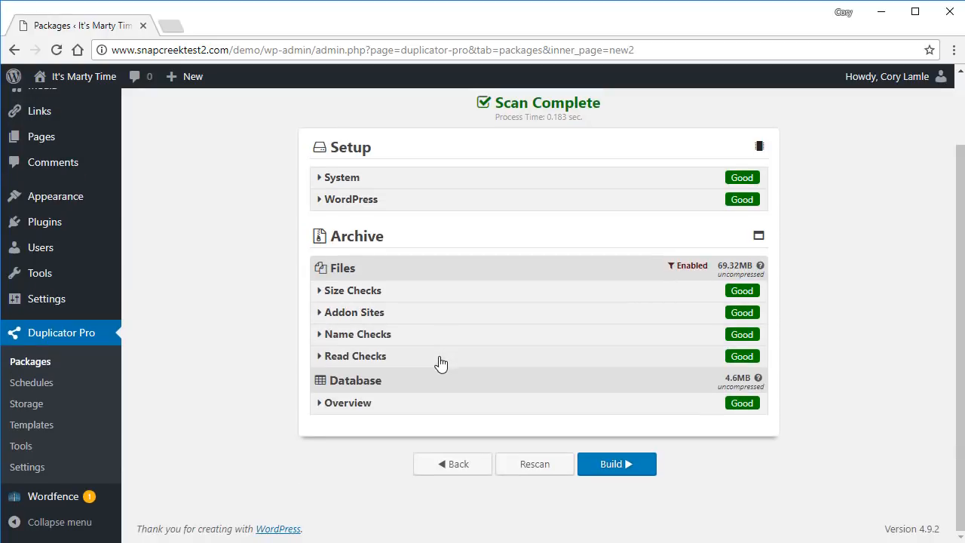
pyautogui.click(440, 359)
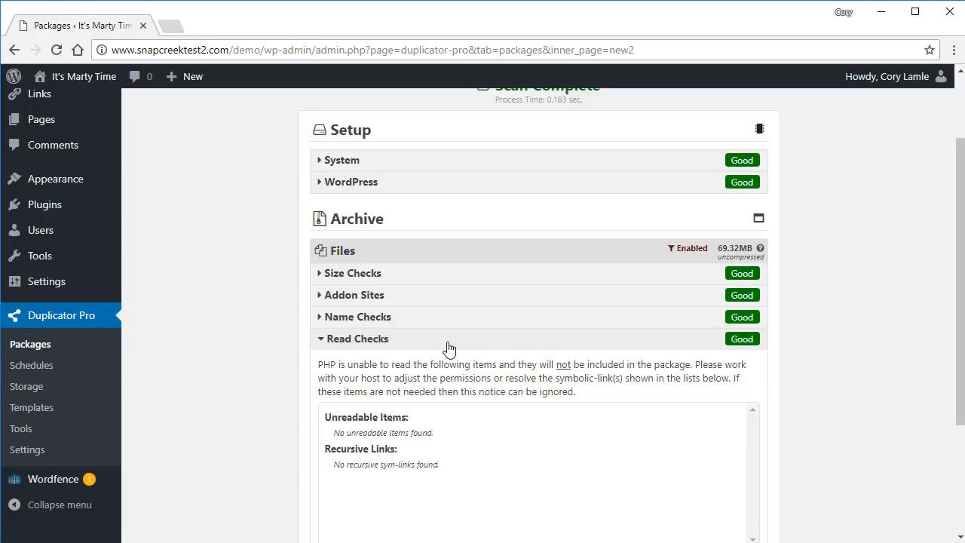
pyautogui.click(448, 343)
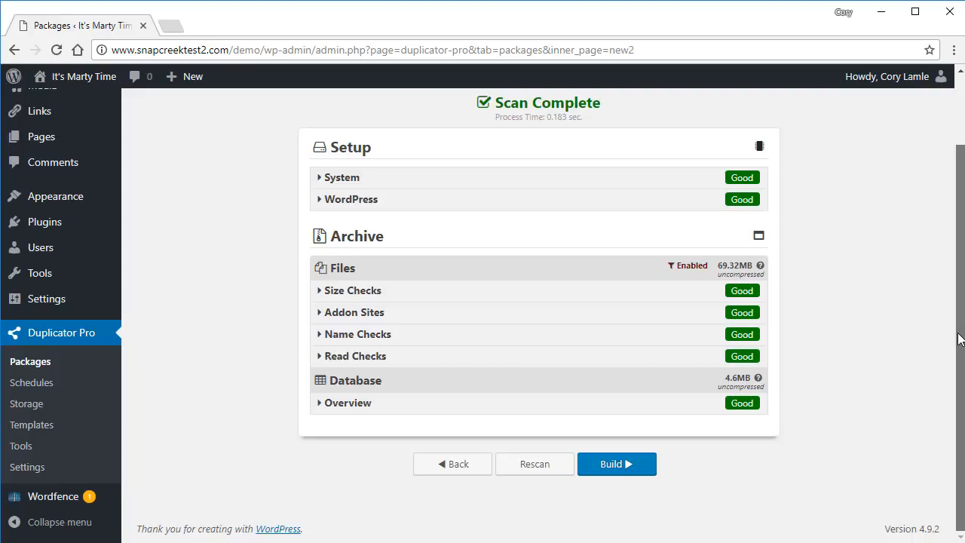
pyautogui.click(549, 411)
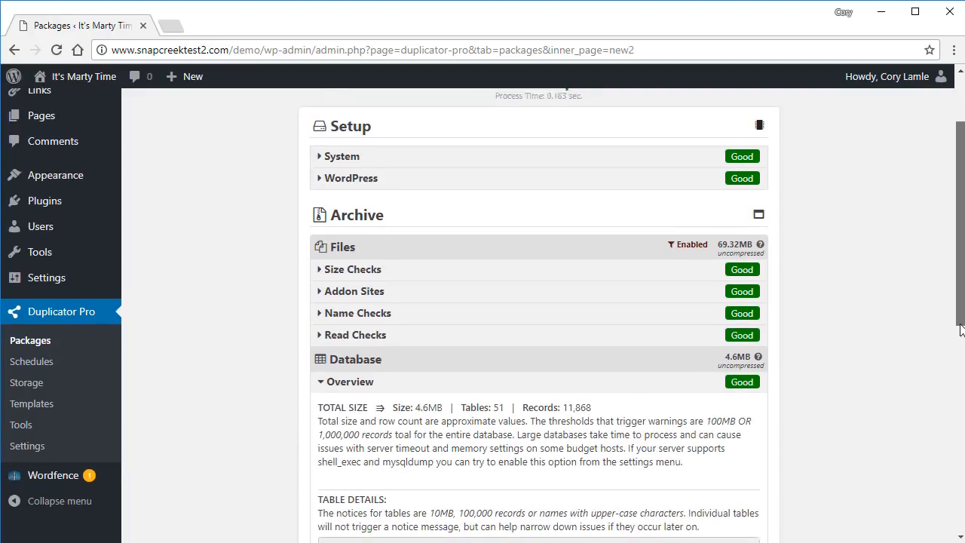
pyautogui.scroll(-2, 960, 329)
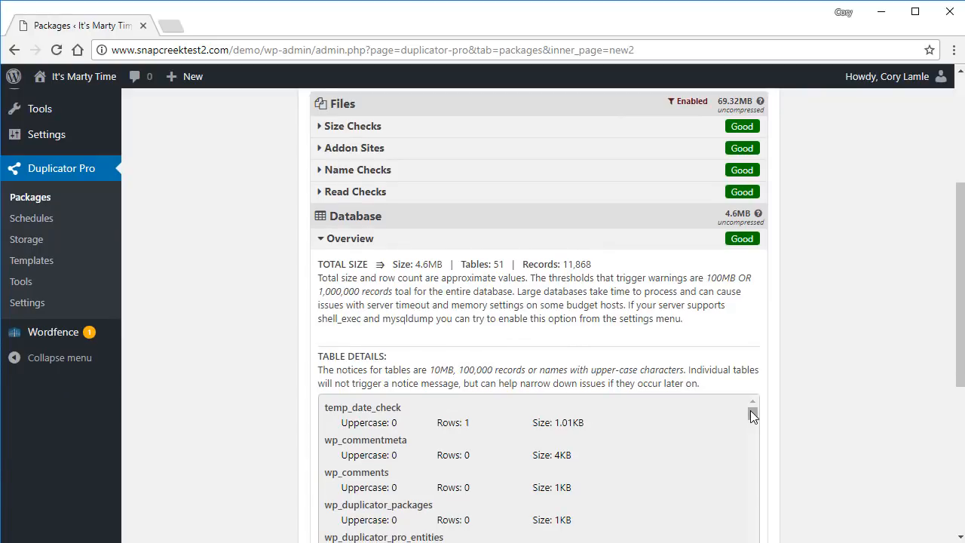
pyautogui.moveTo(750, 410)
pyautogui.mouseDown()
pyautogui.moveTo(750, 449)
pyautogui.moveTo(749, 398)
pyautogui.mouseUp()
pyautogui.click(523, 245)
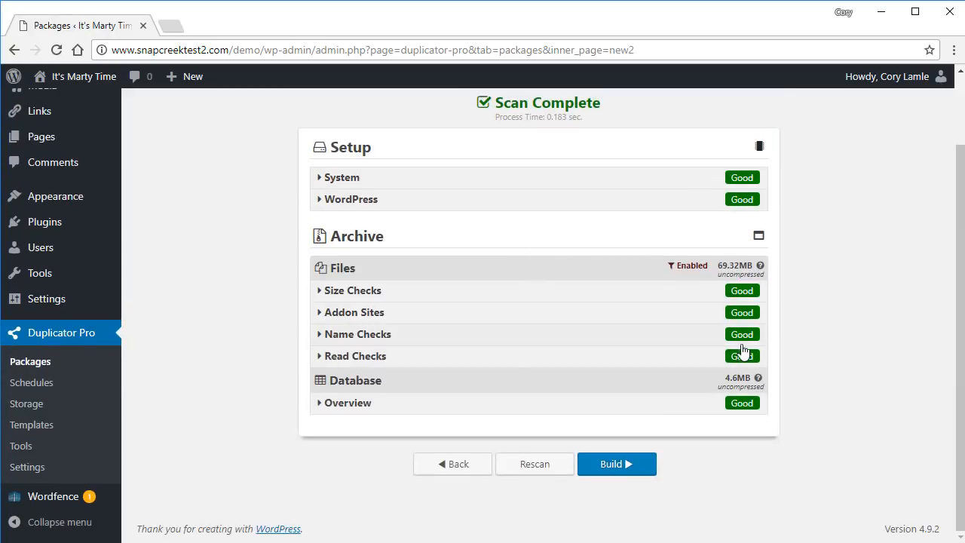
pyautogui.moveTo(954, 428); pyautogui.dragTo(955, 400)
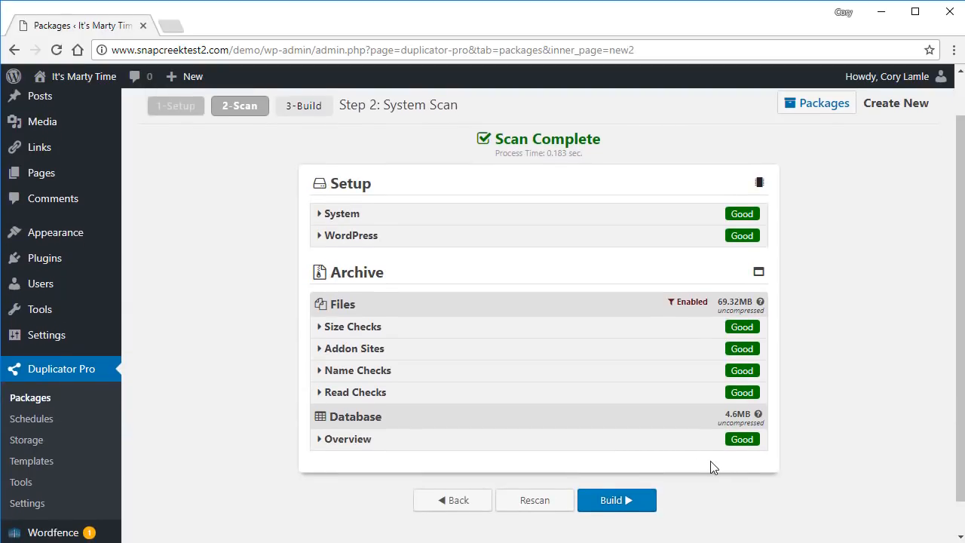
# Build the package 20180213_itsmartytime, producing a 76.25MB archive.
pyautogui.click(624, 510)
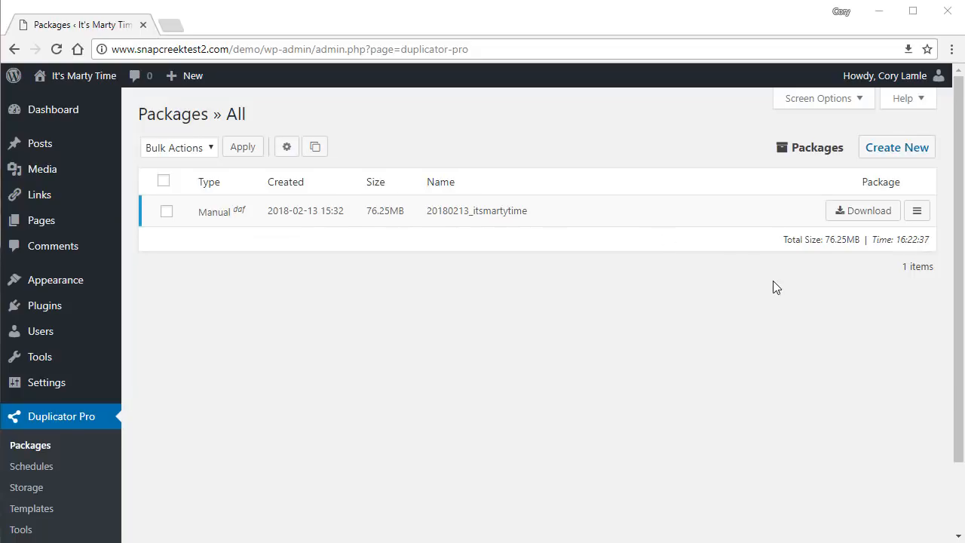
# Save both installer.php and the 20180213_itsmartytime .daf archive to the wp-test folder.
pyautogui.click(842, 214)
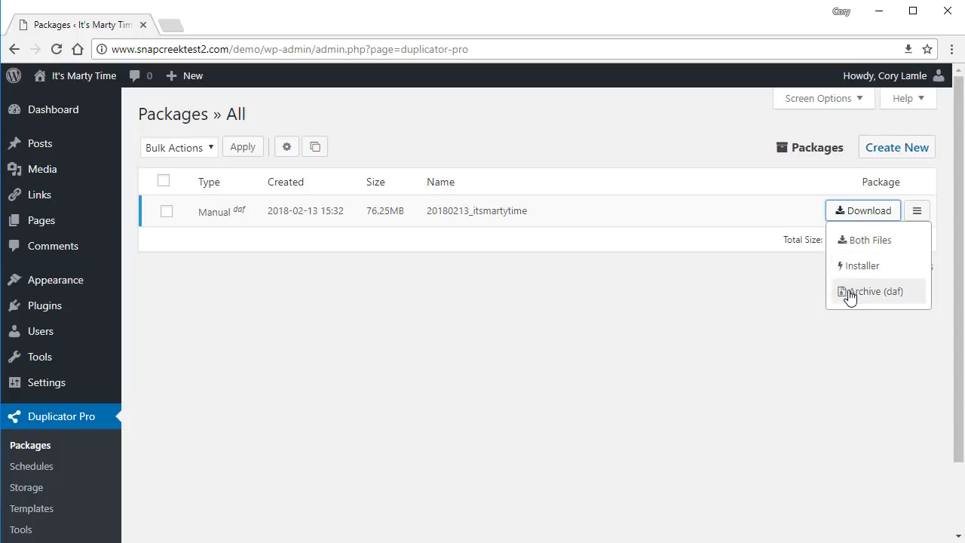
pyautogui.click(851, 243)
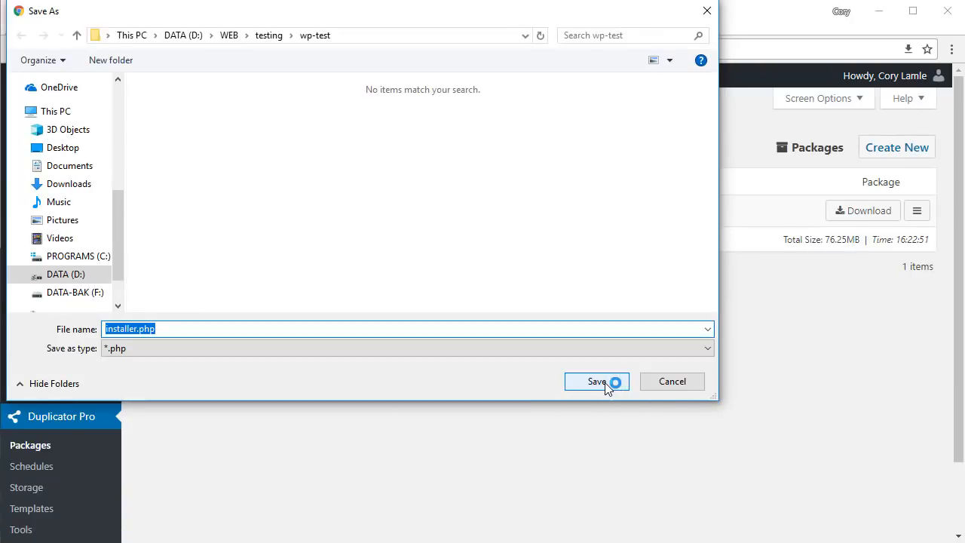
pyautogui.click(596, 381)
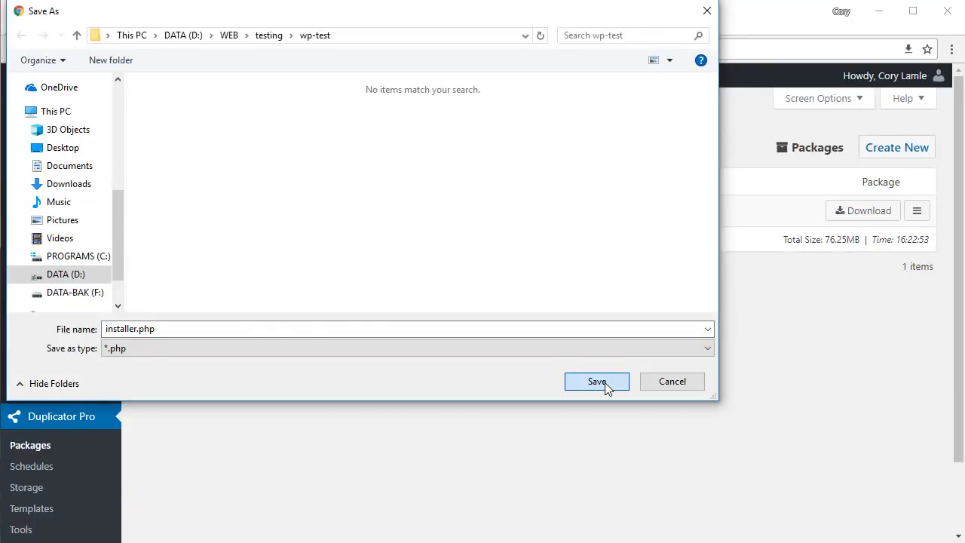
pyautogui.click(604, 382)
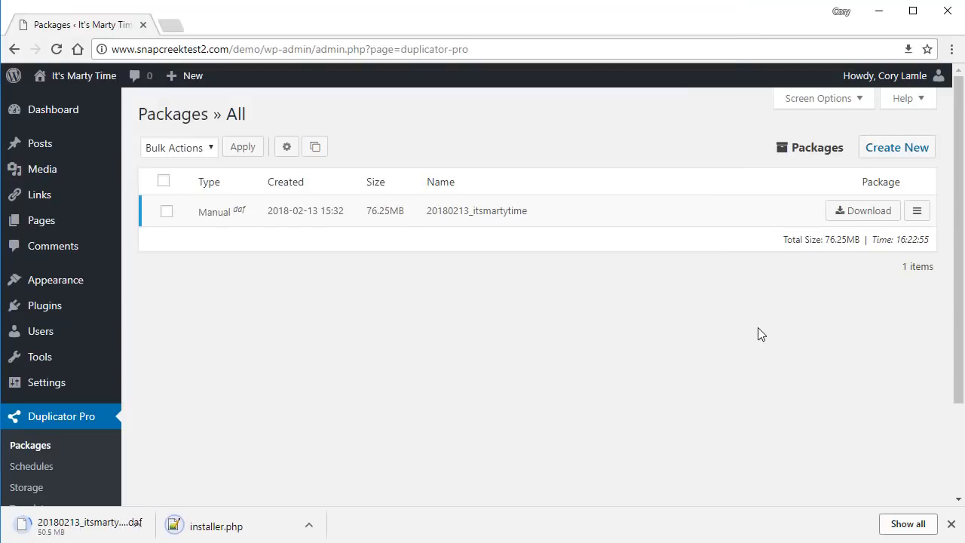
pyautogui.click(917, 212)
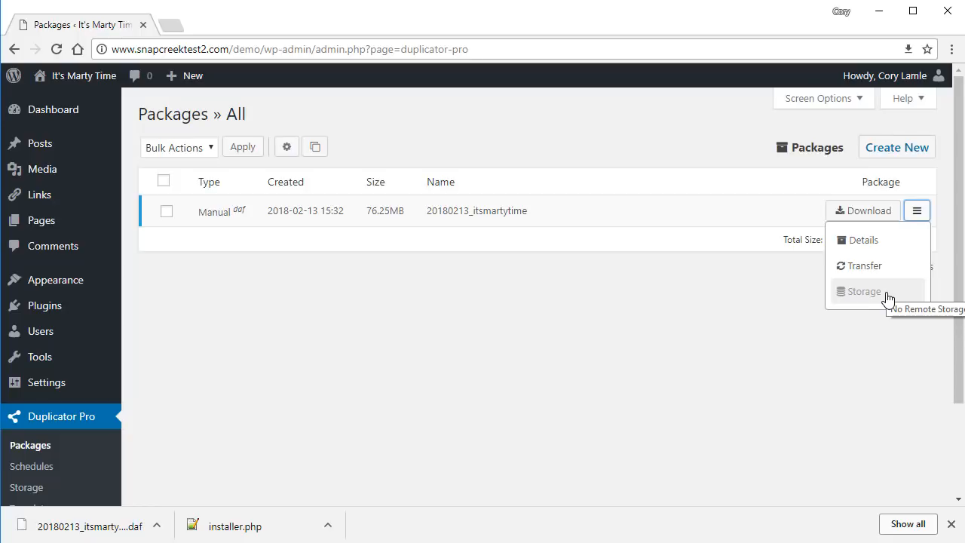
pyautogui.click(729, 354)
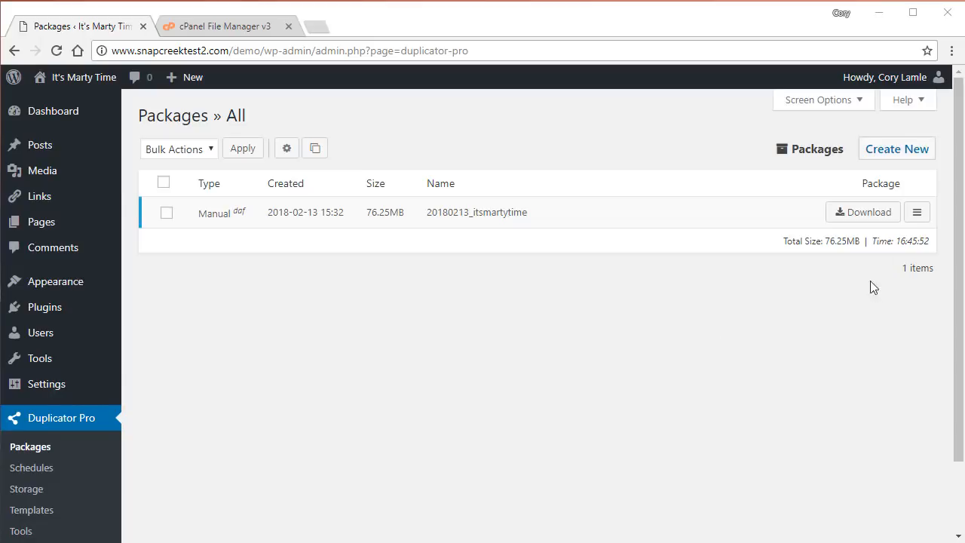
# Open the Transfer page for package 20180213_itsmartytime and choose SiteGround FTP as destination.
pyautogui.click(917, 212)
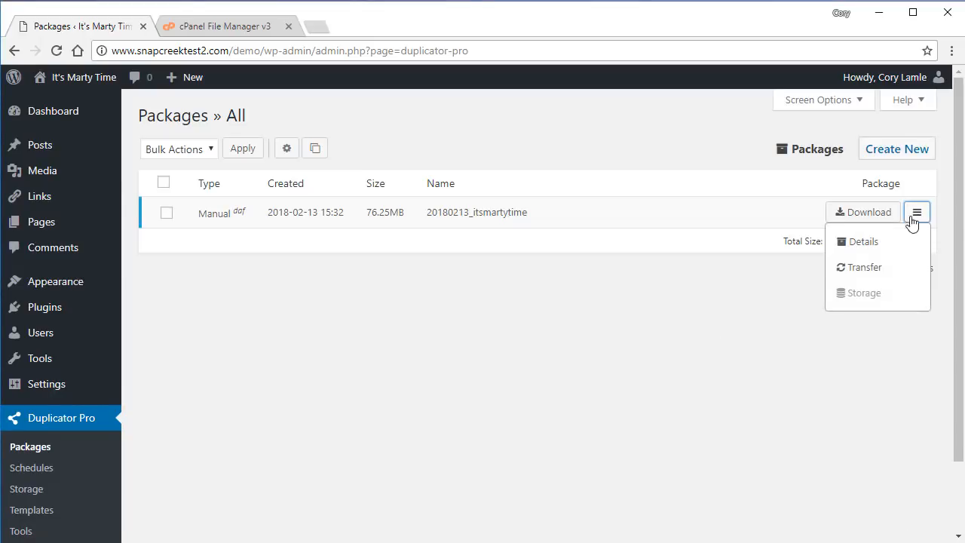
pyautogui.click(870, 267)
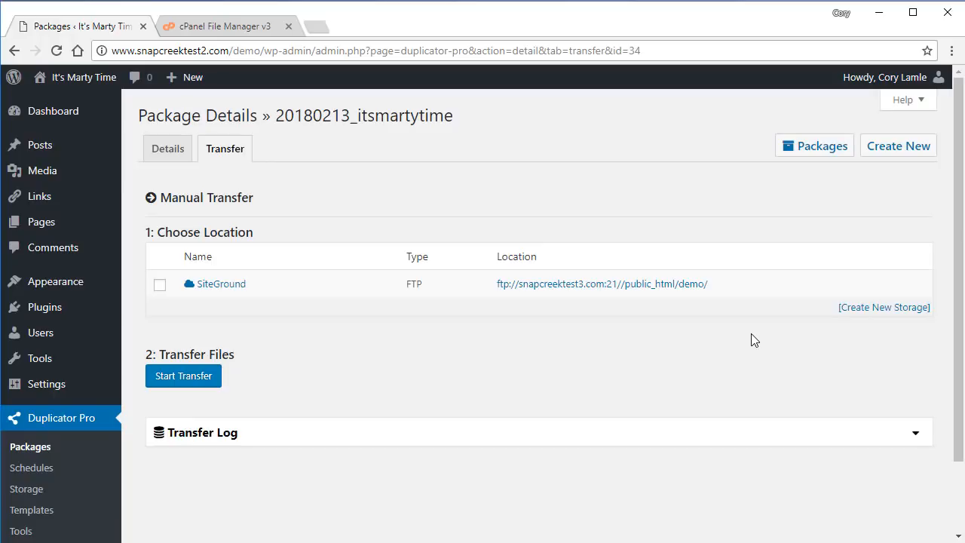
pyautogui.click(160, 285)
# Switch to the new host's cPanel File Manager at the empty public_html/demo folder.
pyautogui.click(807, 161)
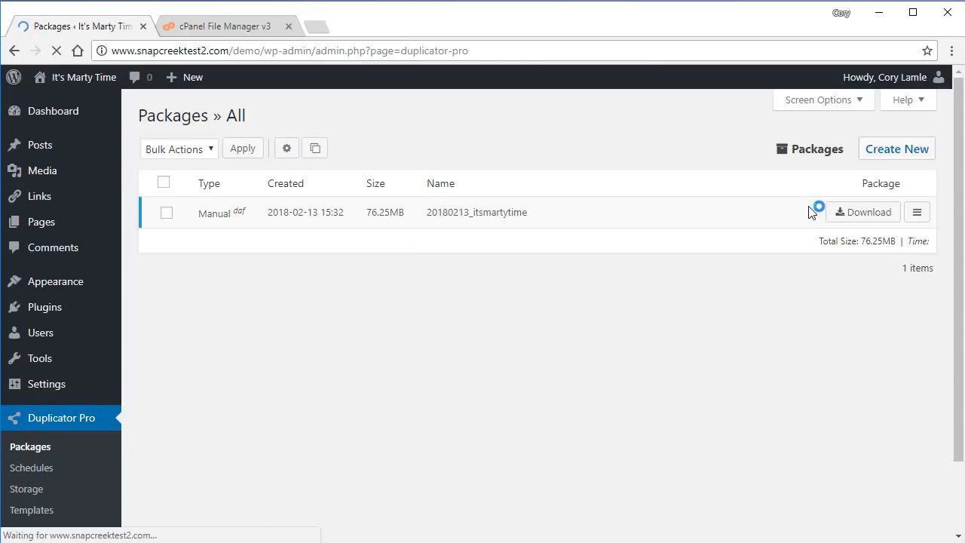
pyautogui.click(857, 215)
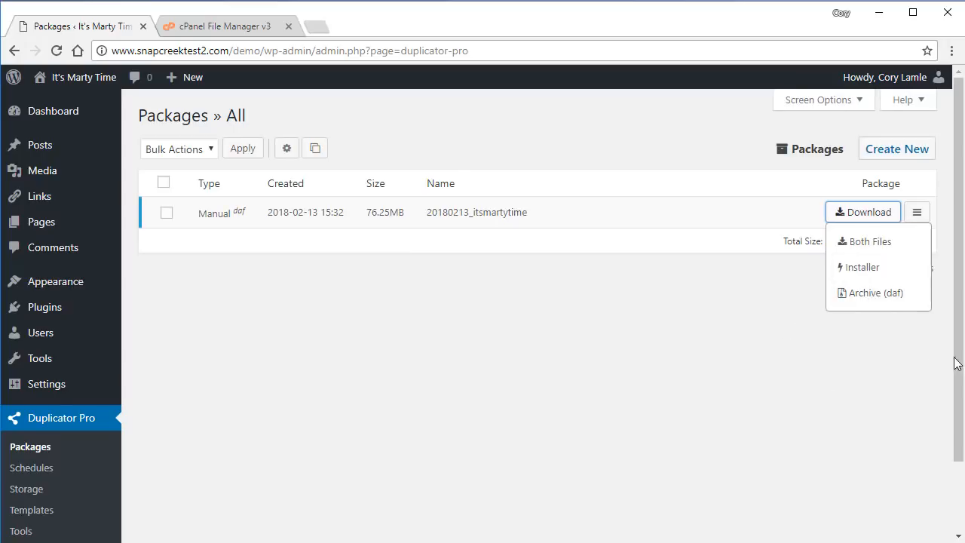
pyautogui.hotkey('alt', 'Tab')
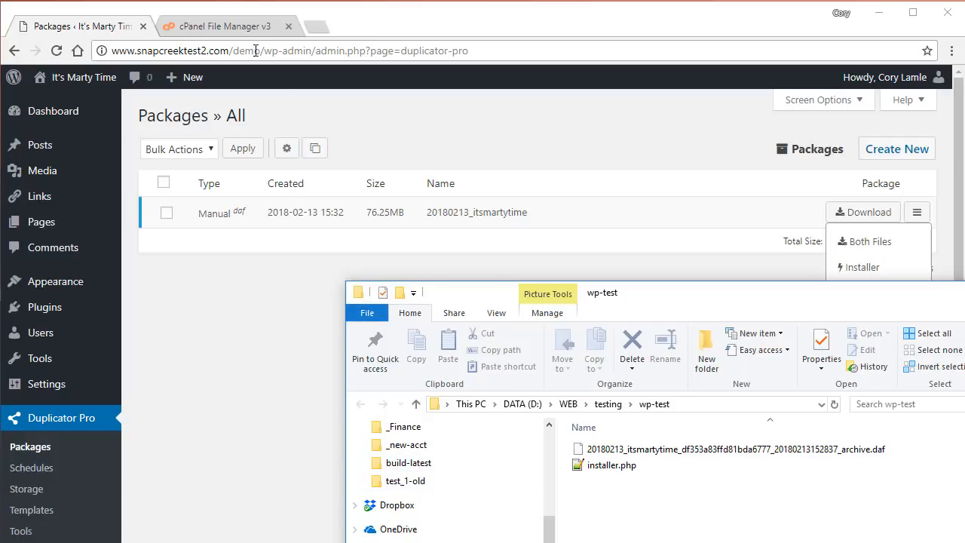
pyautogui.click(234, 30)
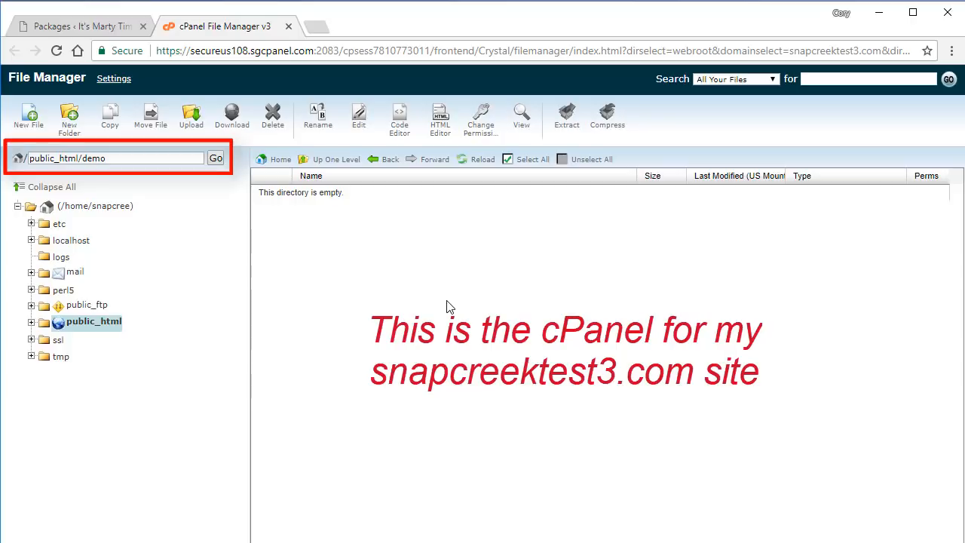
# Upload installer.php from the computer into the public_html/demo folder.
pyautogui.click(192, 128)
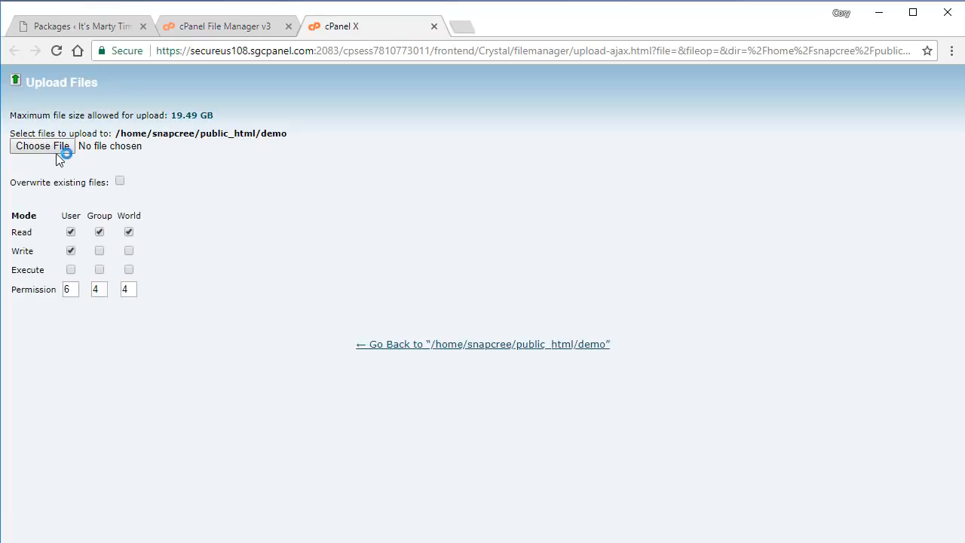
pyautogui.click(49, 150)
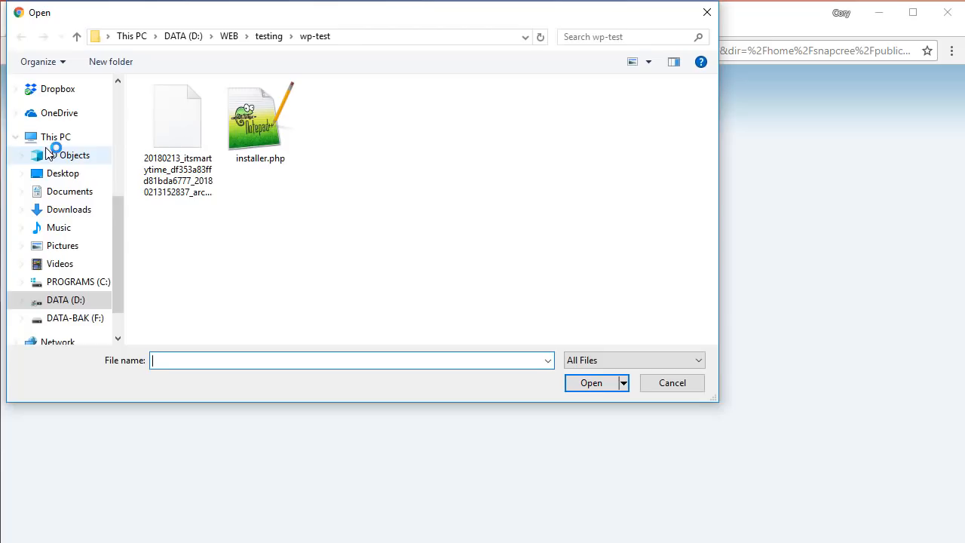
pyautogui.click(249, 158)
pyautogui.click(581, 385)
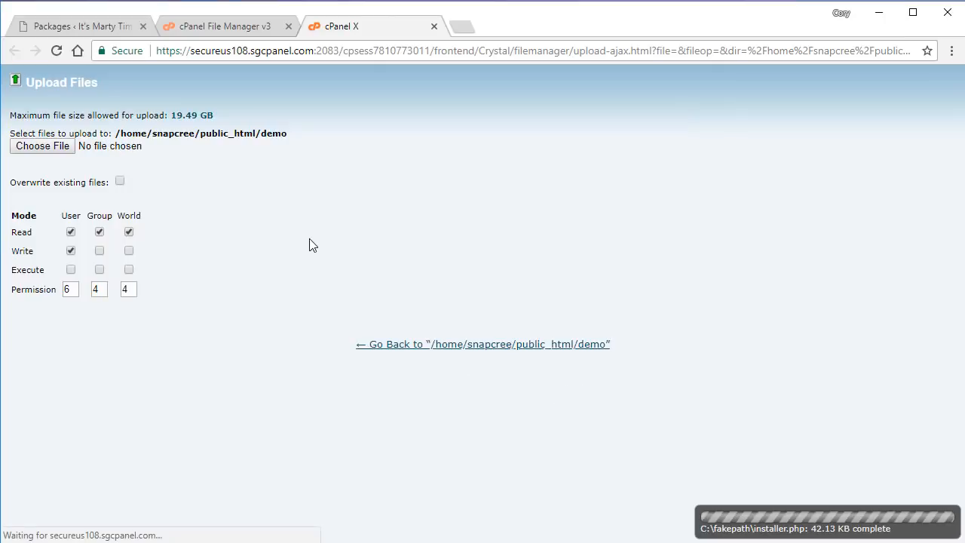
# Upload the .daf package archive to the demo folder and refresh its listing.
pyautogui.click(43, 151)
pyautogui.click(177, 124)
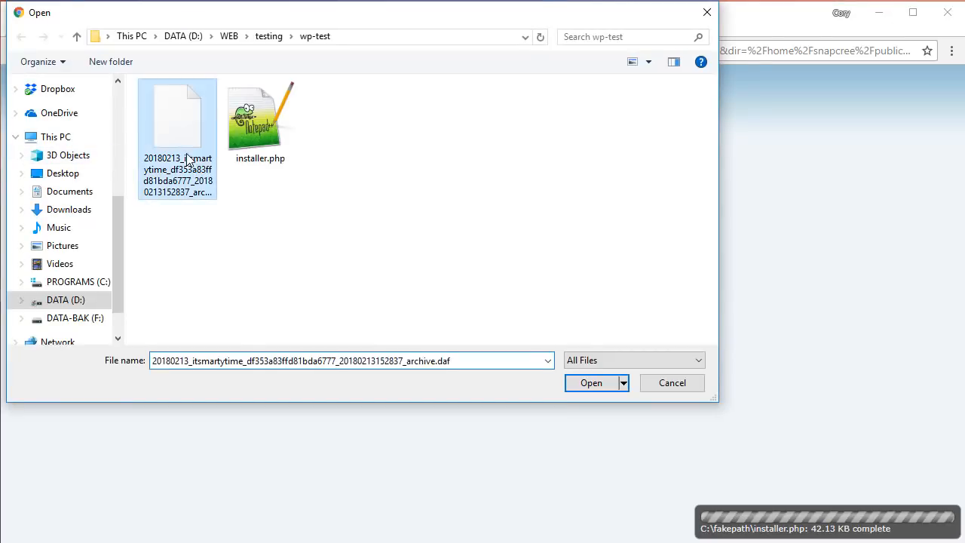
pyautogui.click(591, 383)
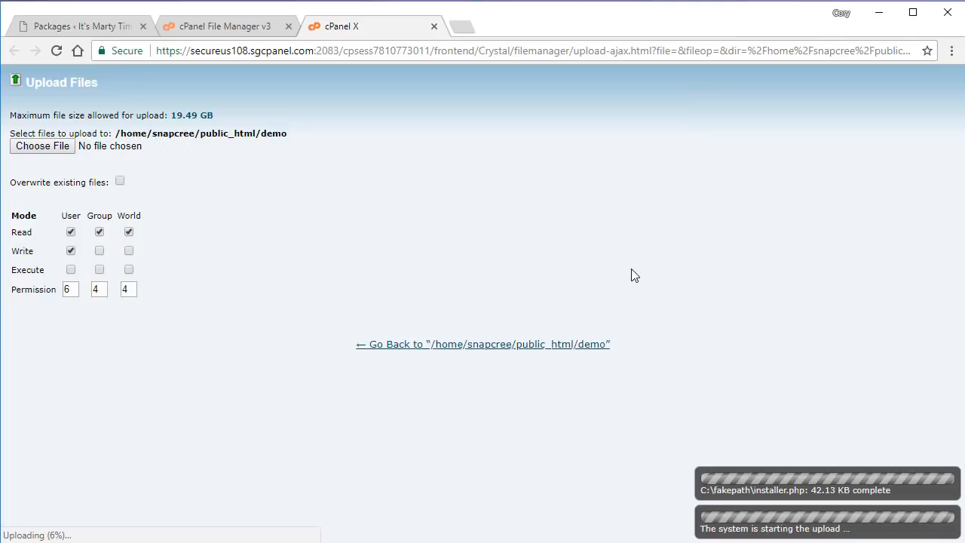
pyautogui.click(226, 26)
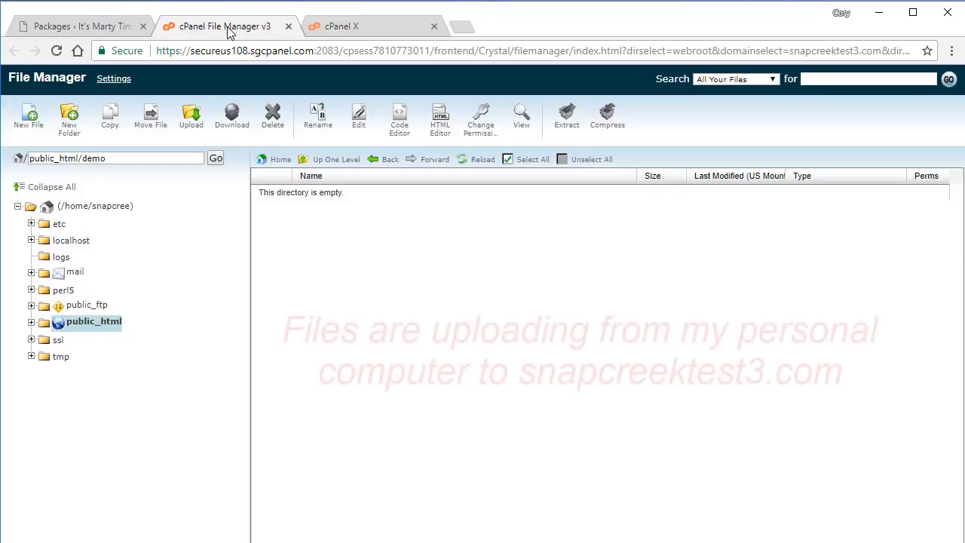
pyautogui.click(468, 162)
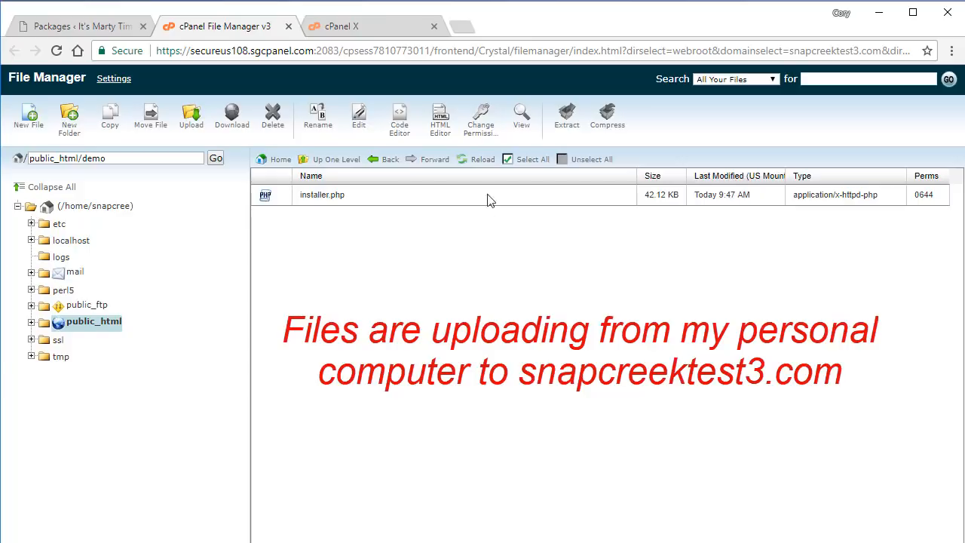
# Refresh the demo folder listing twice to confirm both uploads arrived.
pyautogui.click(471, 168)
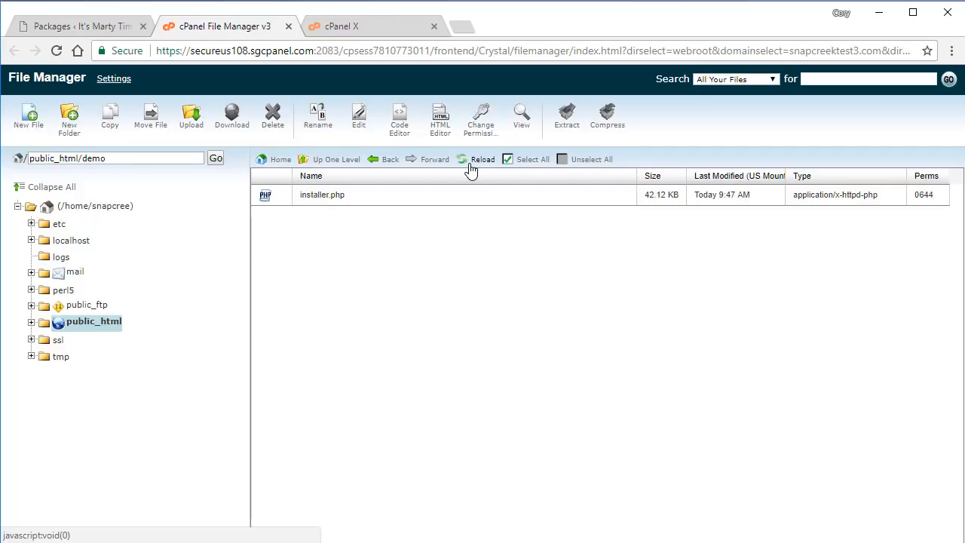
pyautogui.click(471, 169)
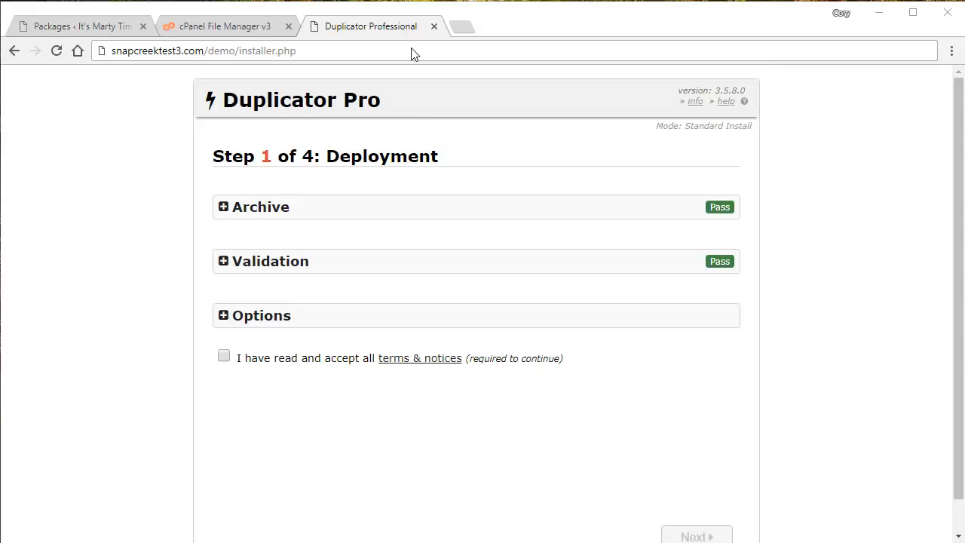
# Reload the installer page at snapcreektest3.com/demo/installer.php.
pyautogui.click(359, 50)
pyautogui.click(359, 51)
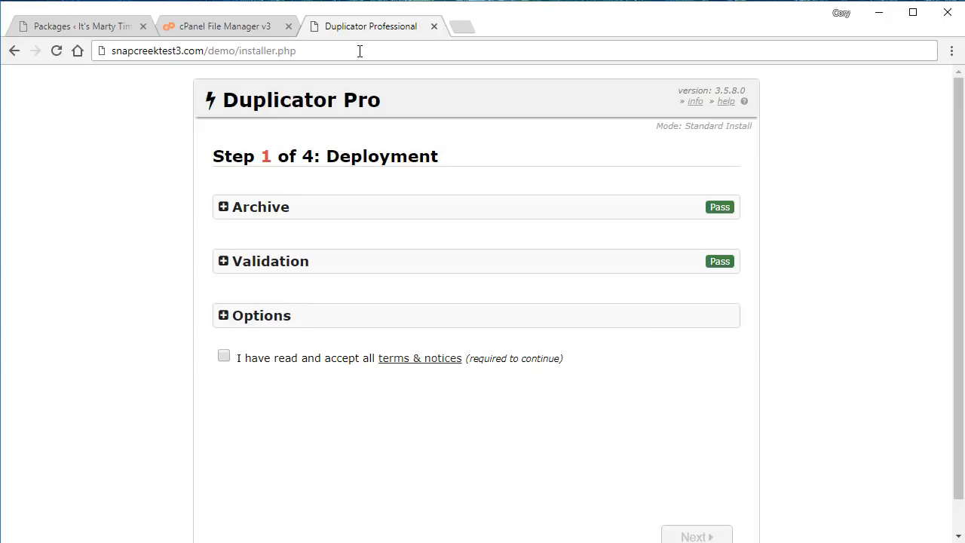
pyautogui.press('Return')
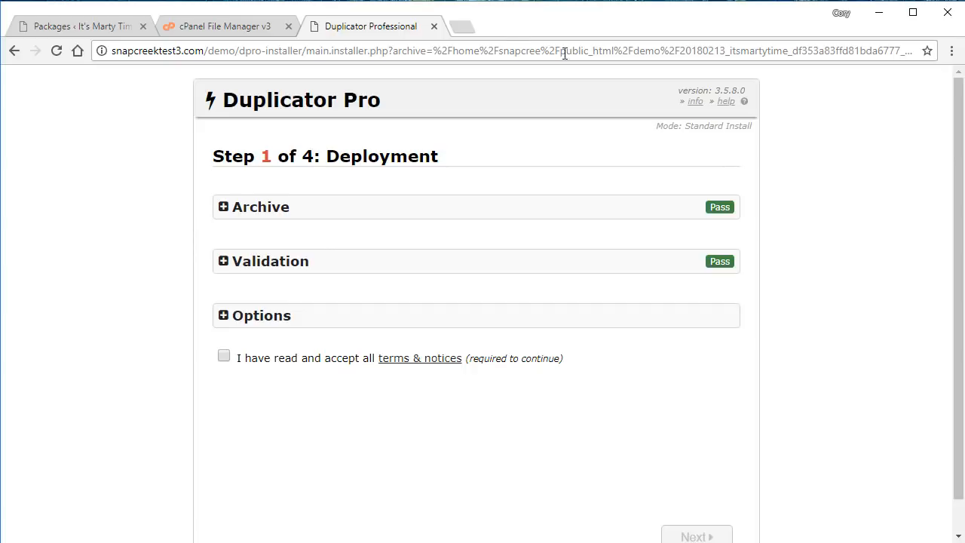
# Check the server setup info, then expand Archive details confirming the 76.25MB archive.
pyautogui.click(695, 102)
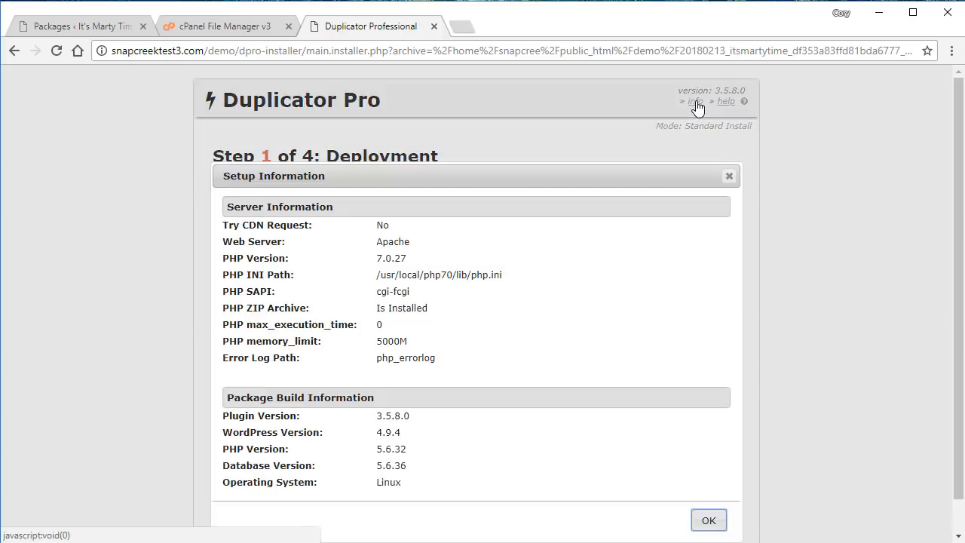
pyautogui.click(730, 176)
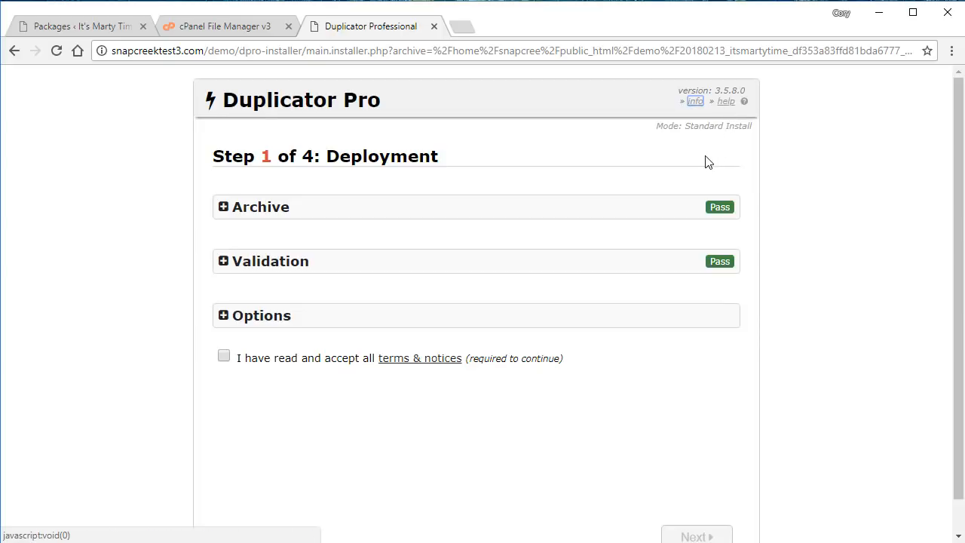
pyautogui.click(577, 209)
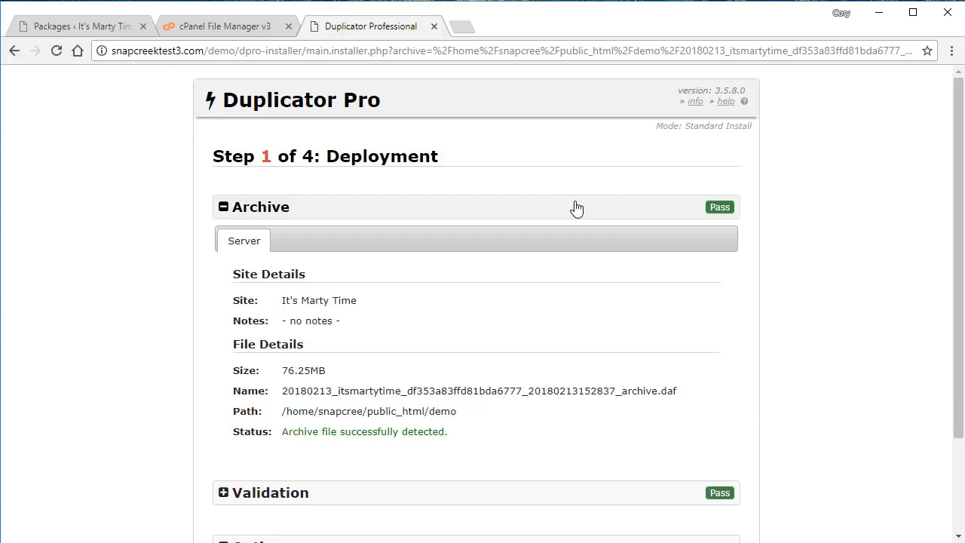
# Review the Validation checks, Directory Setup notice and deployment Options, collapsing each afterwards.
pyautogui.click(575, 208)
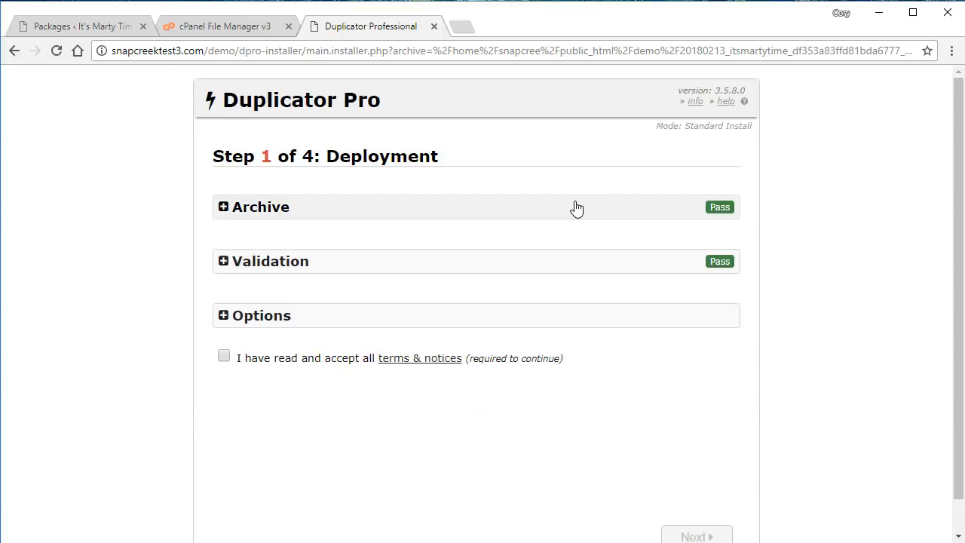
pyautogui.click(538, 268)
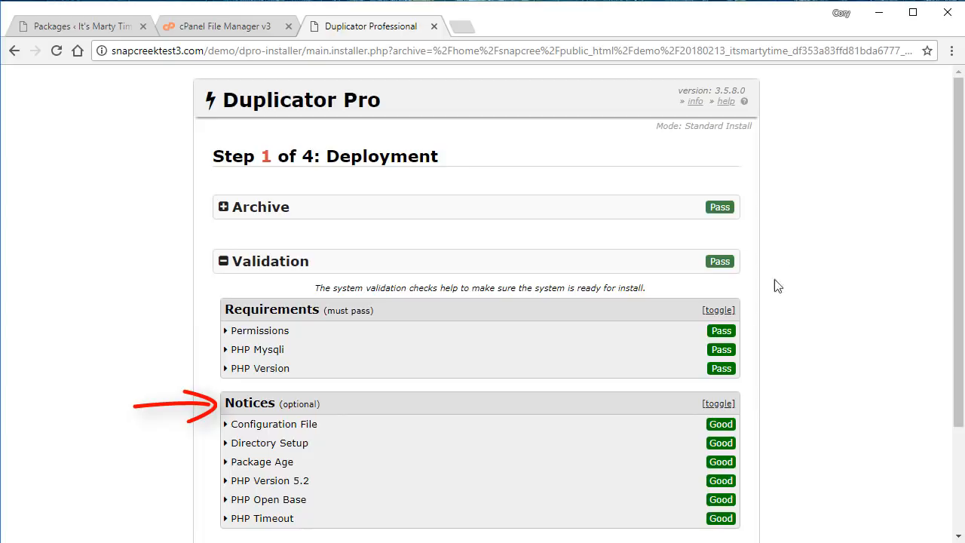
pyautogui.click(655, 452)
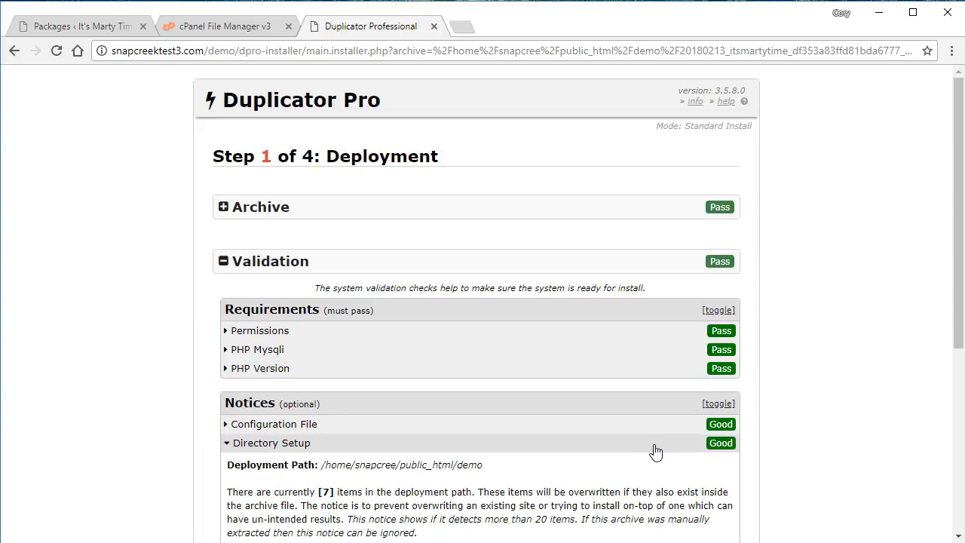
pyautogui.moveTo(958, 343); pyautogui.dragTo(804, 379)
pyautogui.click(595, 369)
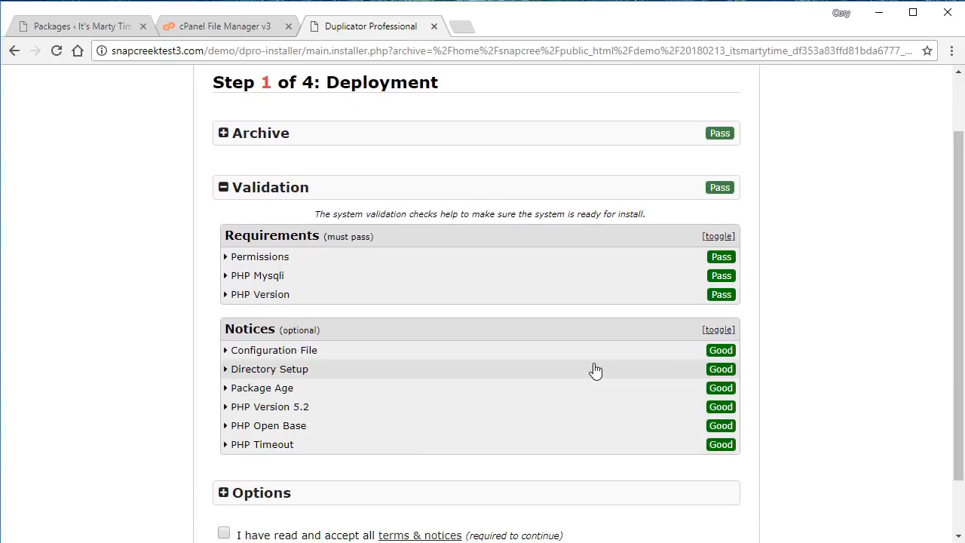
pyautogui.click(541, 196)
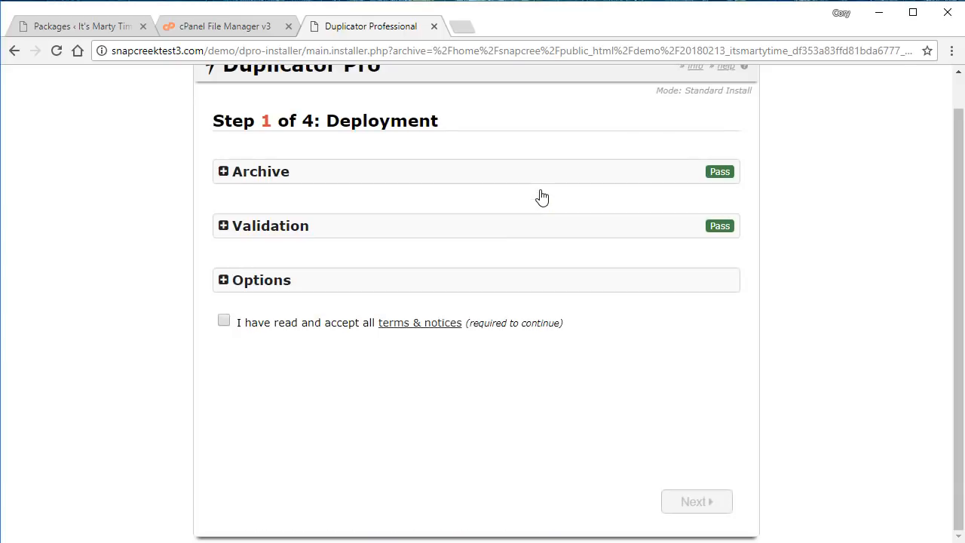
pyautogui.click(515, 290)
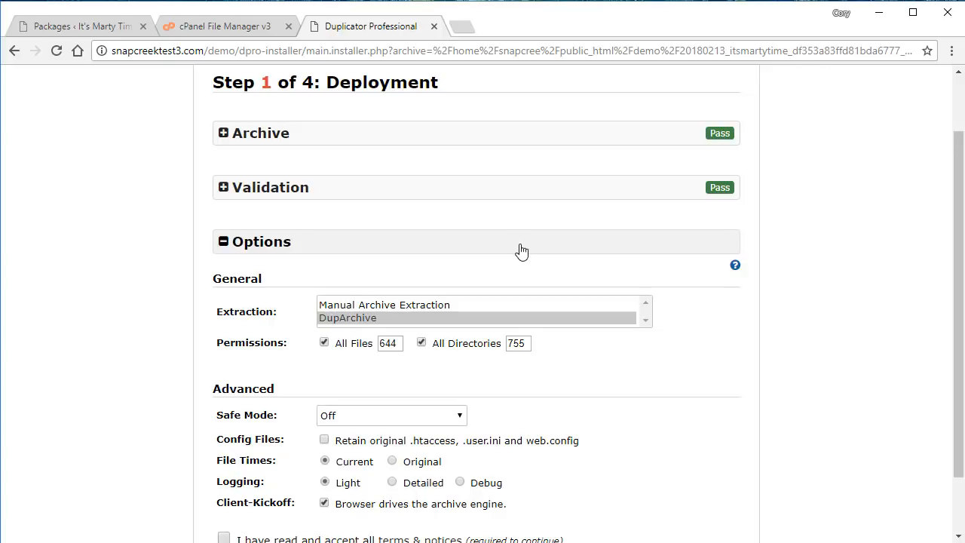
pyautogui.click(522, 251)
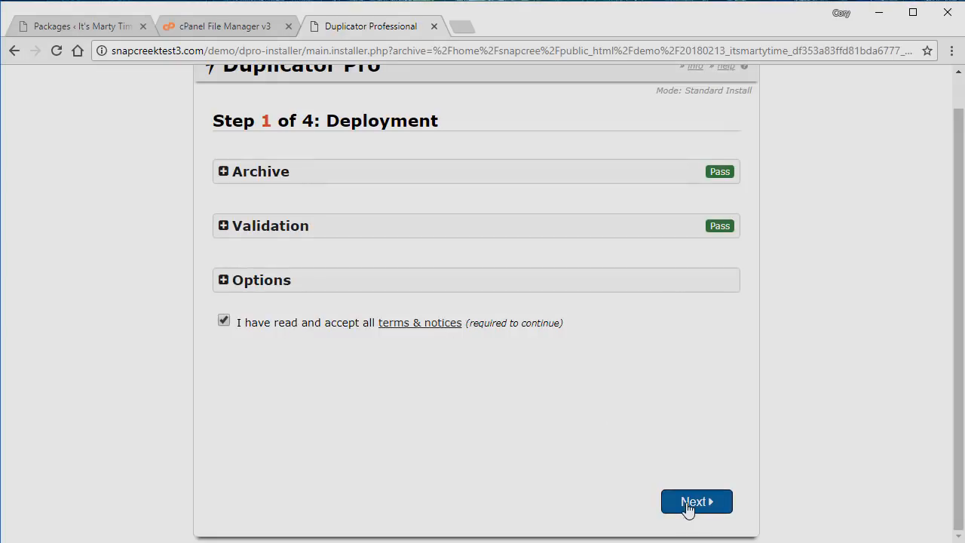
# Run the archive extraction to reach Step 2 of 4, Install Database.
pyautogui.click(688, 503)
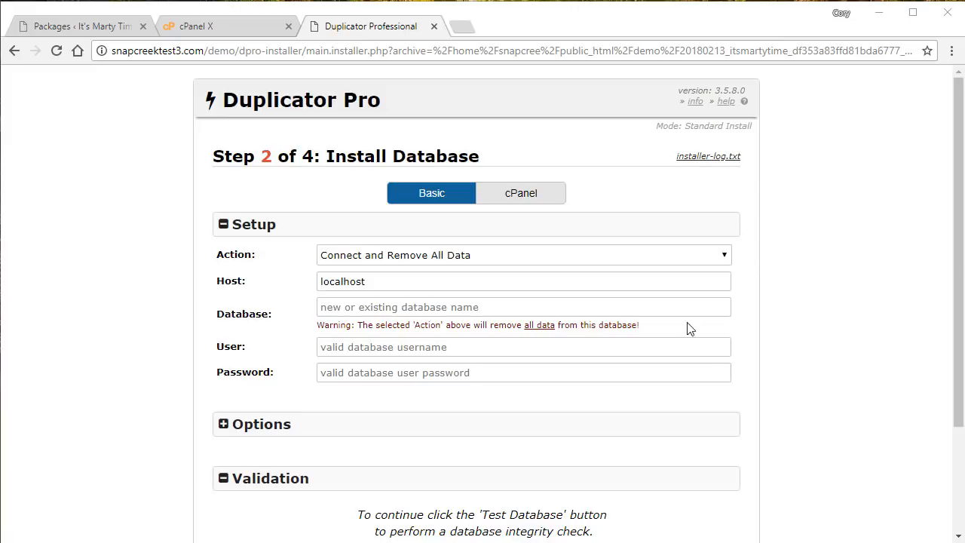
# Compare the cPanel and Basic database options, then go to cPanel's MySQL Databases page.
pyautogui.click(537, 195)
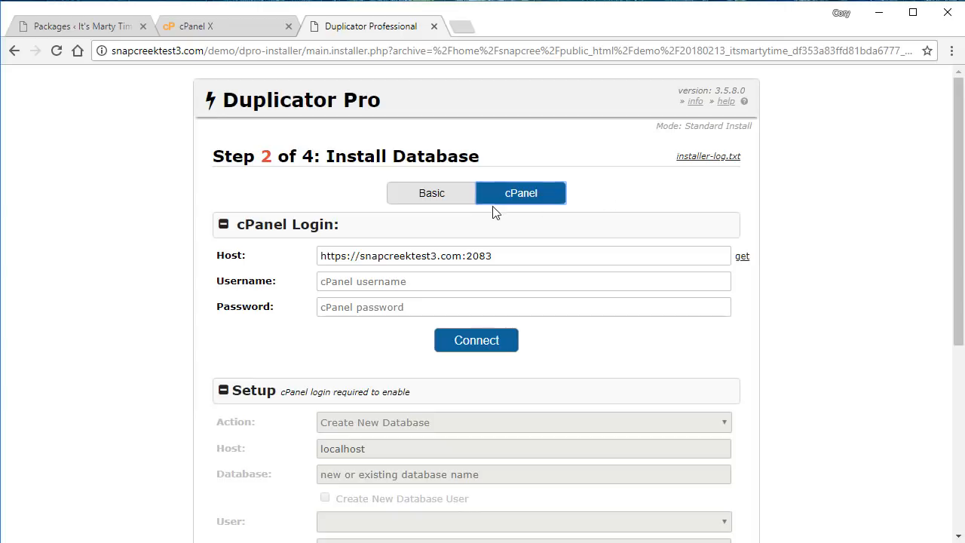
pyautogui.click(444, 201)
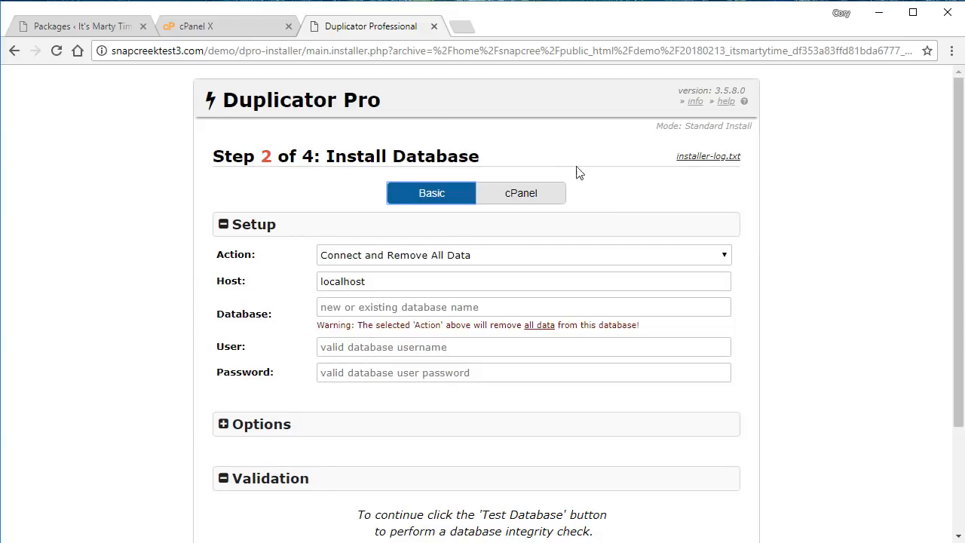
pyautogui.click(236, 29)
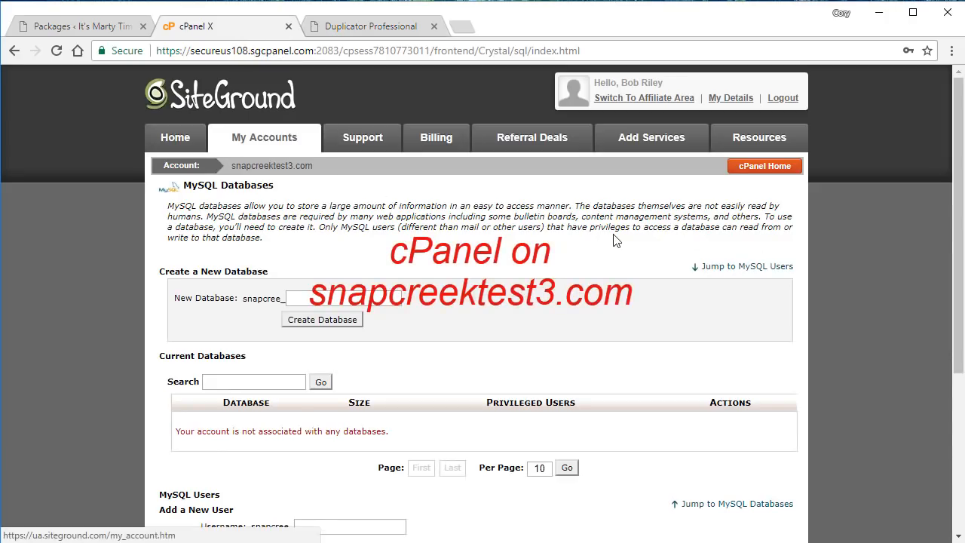
# Create the MySQL database snapcree_demo from cPanel's MySQL Databases page.
pyautogui.click(761, 169)
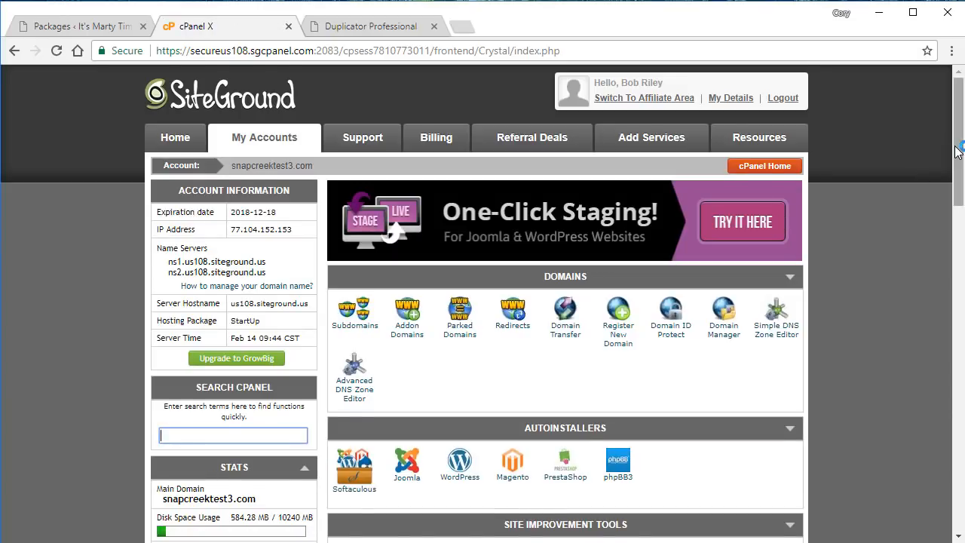
pyautogui.scroll(-3, 956, 147)
pyautogui.scroll(-5, 565, 302)
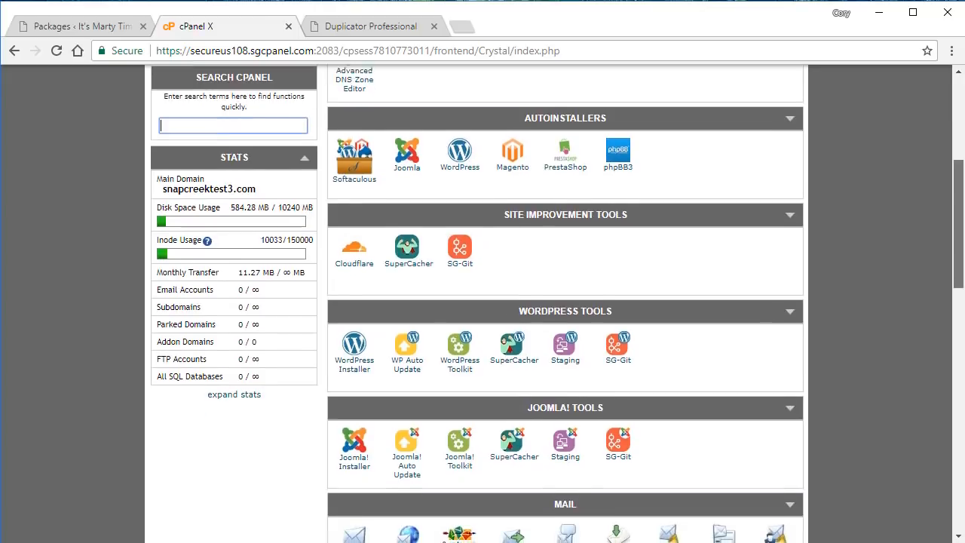
pyautogui.scroll(-3, 565, 301)
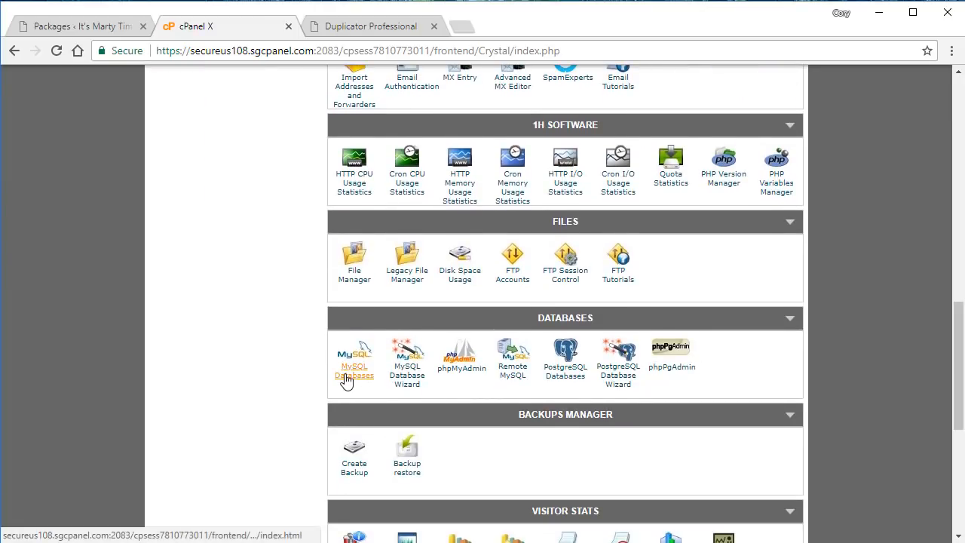
pyautogui.click(346, 380)
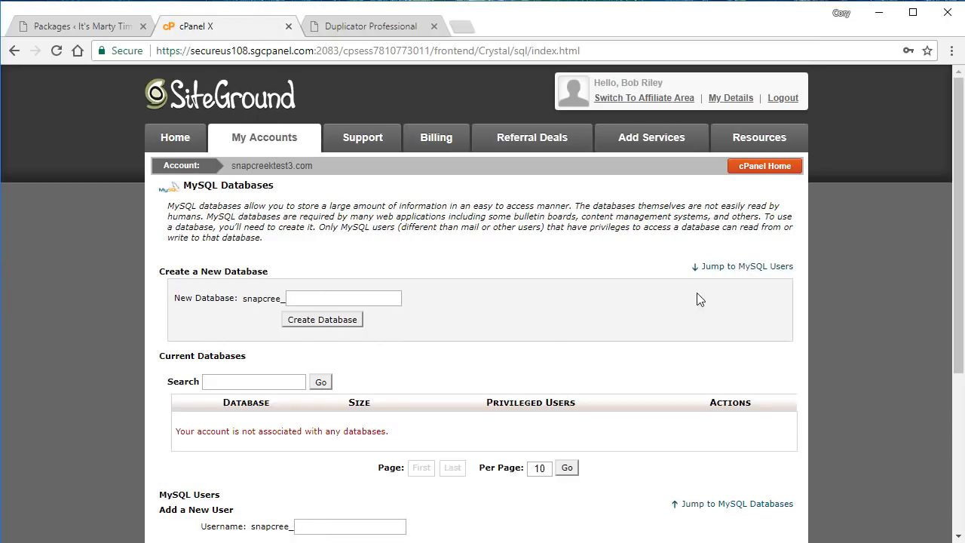
pyautogui.click(369, 302)
pyautogui.write('demo')
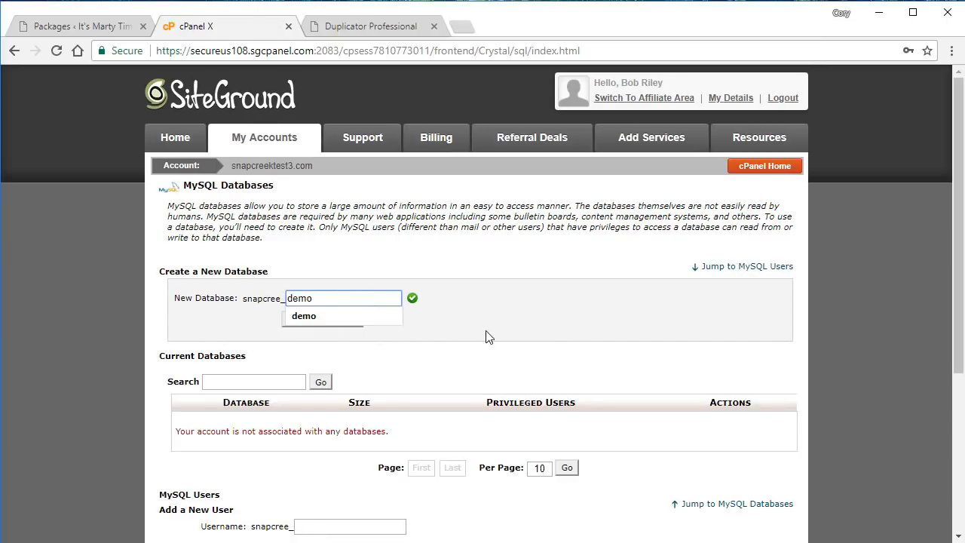
pyautogui.click(485, 330)
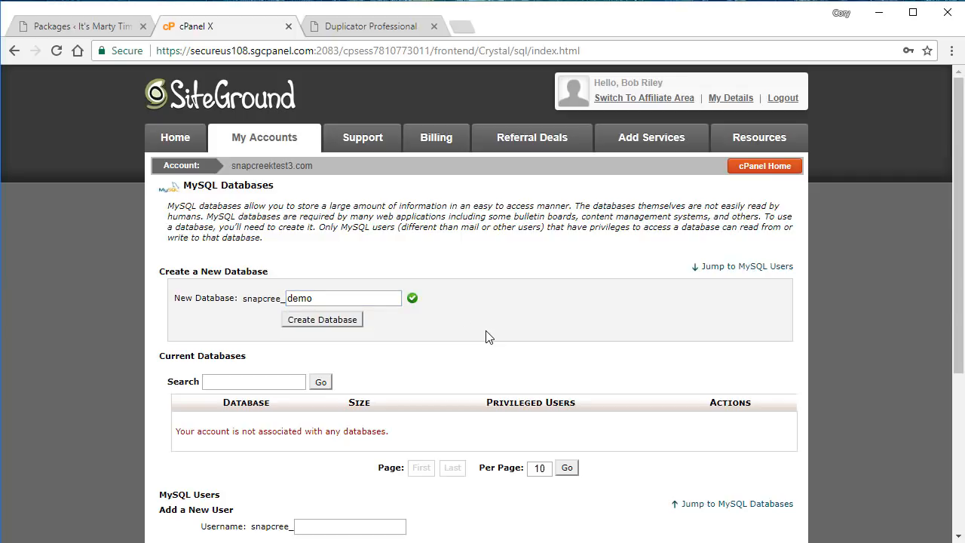
pyautogui.click(341, 324)
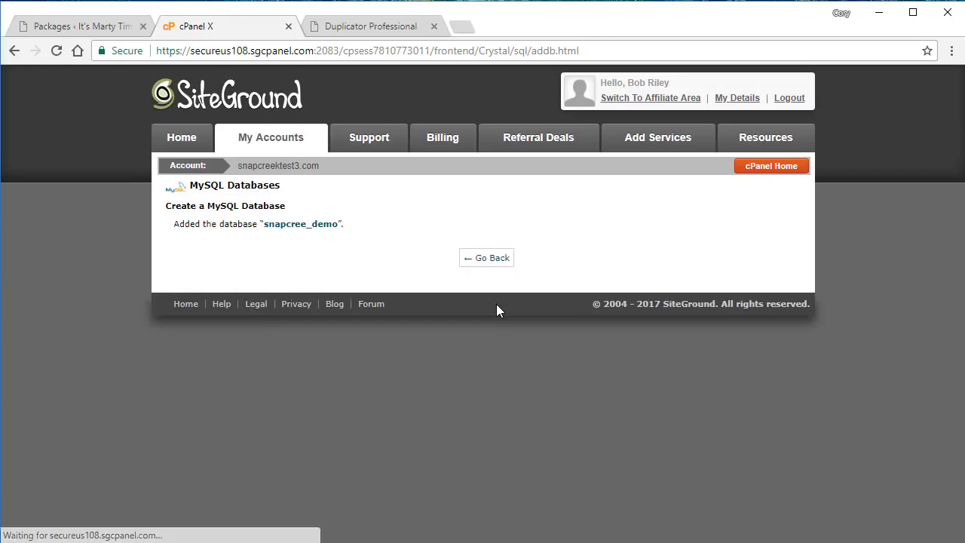
pyautogui.click(484, 260)
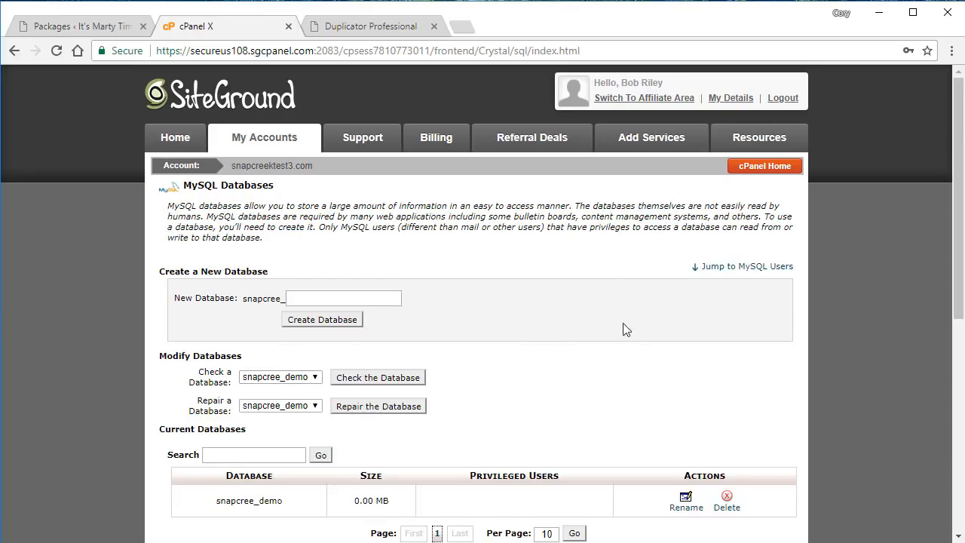
# Create the MySQL user snapcree_udemo with a password.
pyautogui.moveTo(956, 226); pyautogui.dragTo(955, 291)
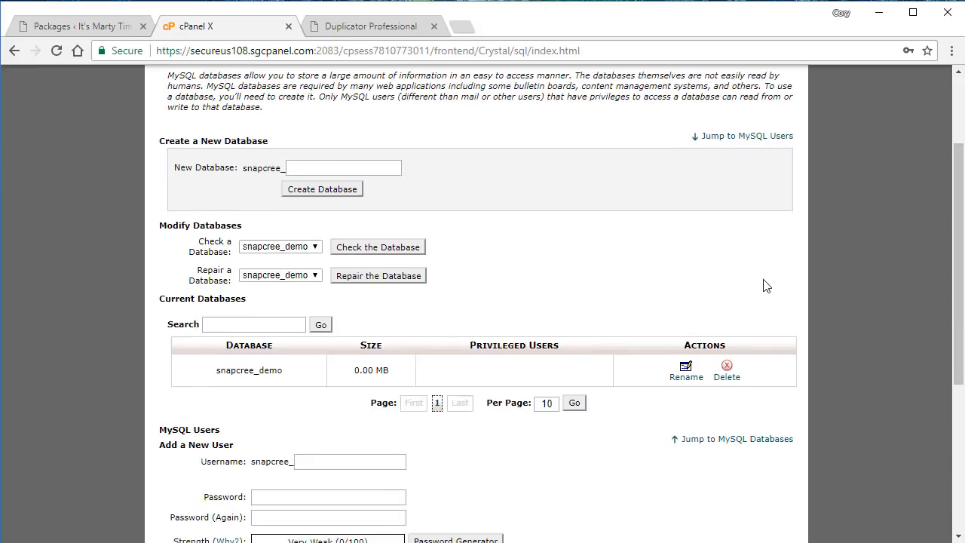
pyautogui.moveTo(963, 251); pyautogui.dragTo(904, 333)
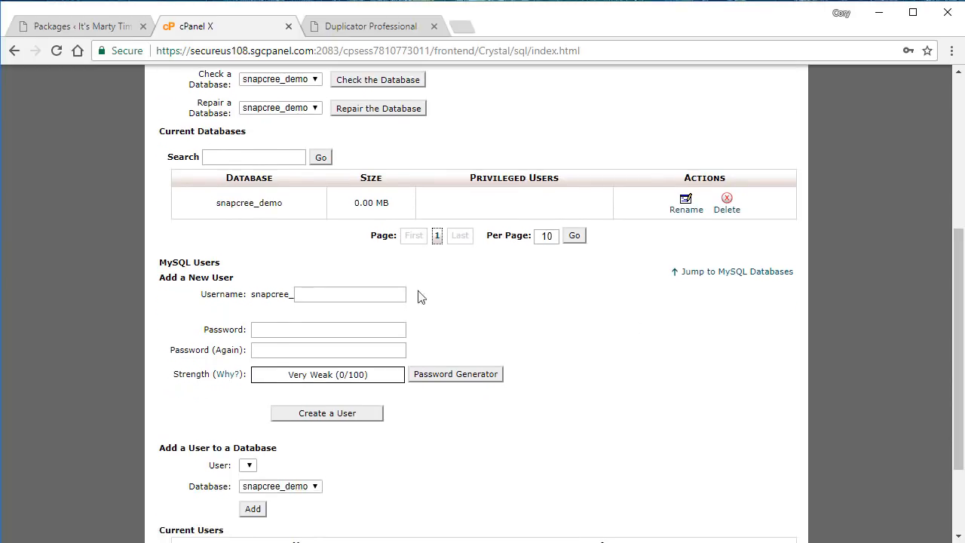
pyautogui.click(318, 292)
pyautogui.write('udemo')
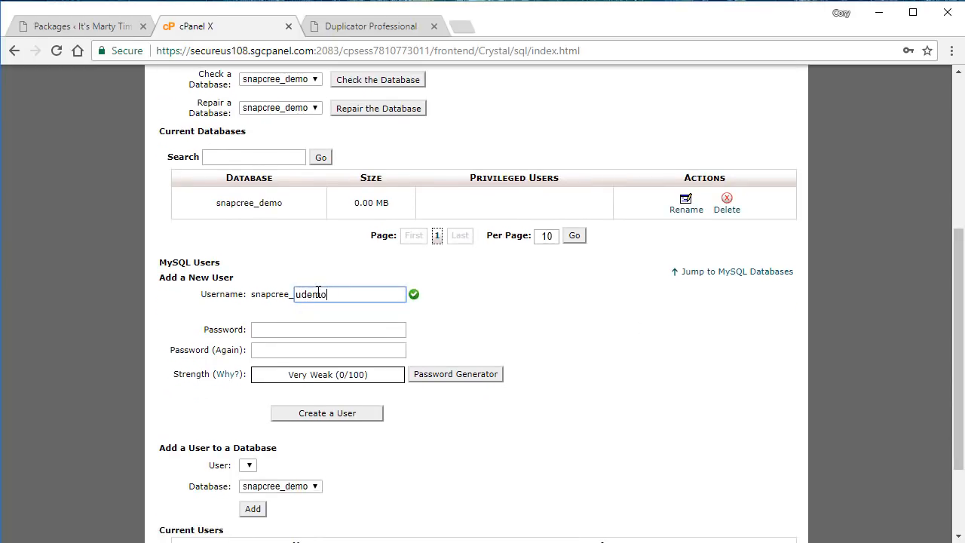
pyautogui.press('Tab')
pyautogui.write('pass')
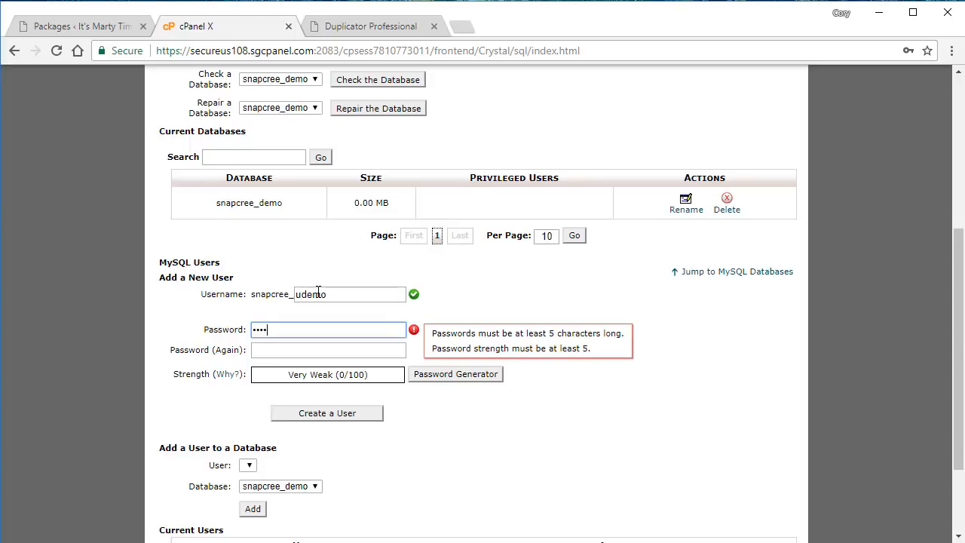
pyautogui.write('wo')
pyautogui.press('Tab')
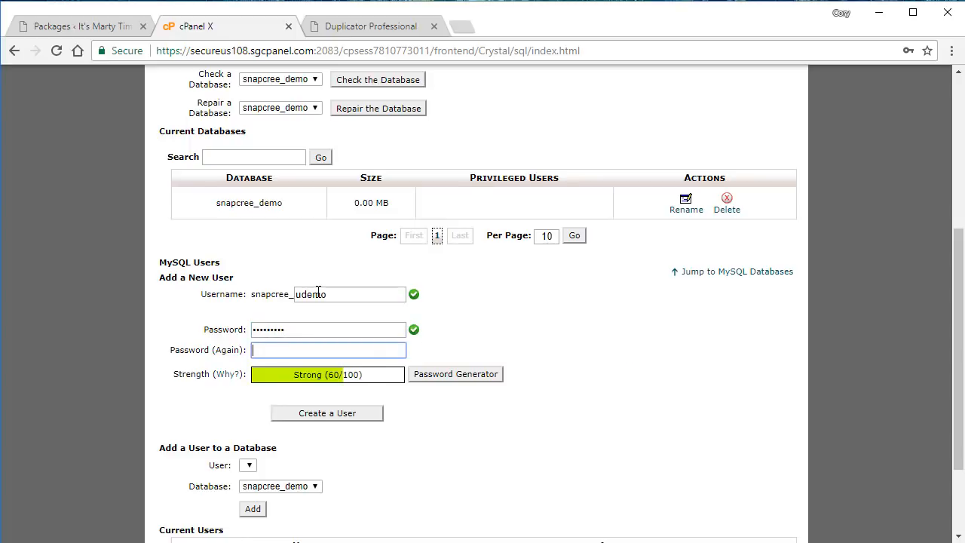
pyautogui.write('password1')
pyautogui.click(332, 421)
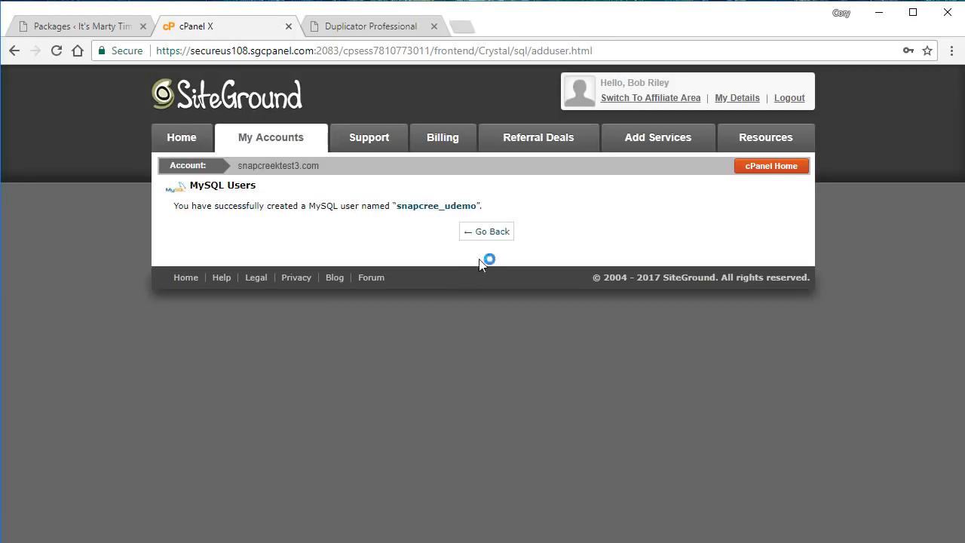
# Add snapcree_udemo to snapcree_demo with ALL PRIVILEGES and save the changes.
pyautogui.click(491, 232)
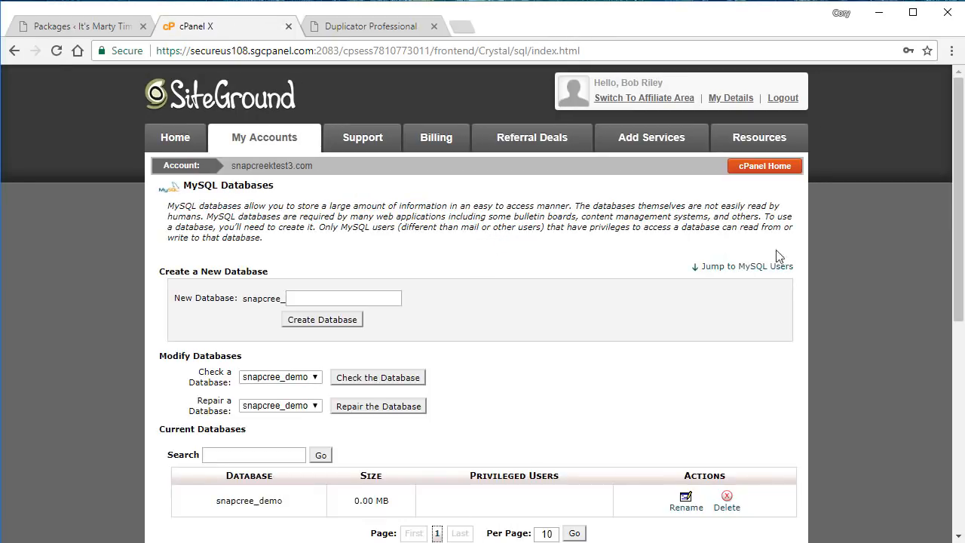
pyautogui.scroll(-2, 951, 236)
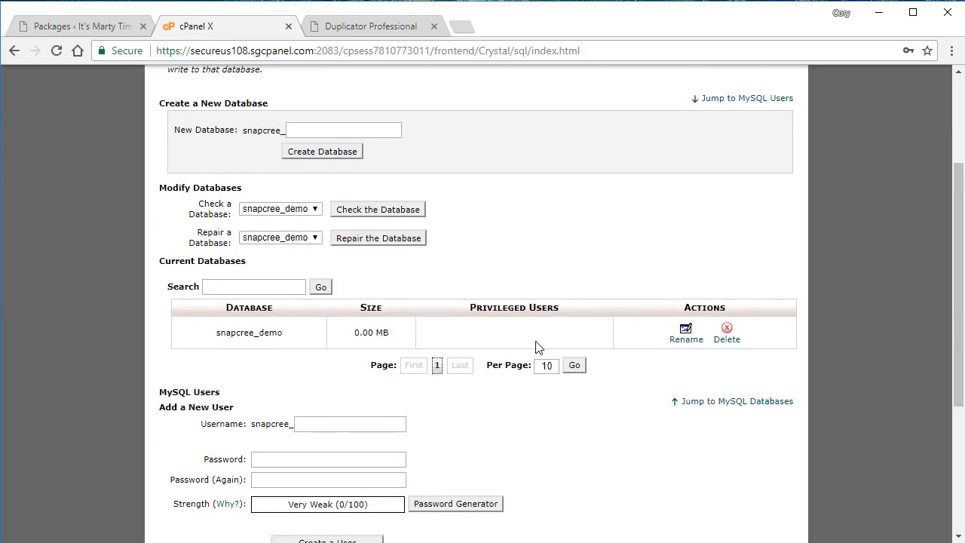
pyautogui.moveTo(957, 289); pyautogui.dragTo(957, 413)
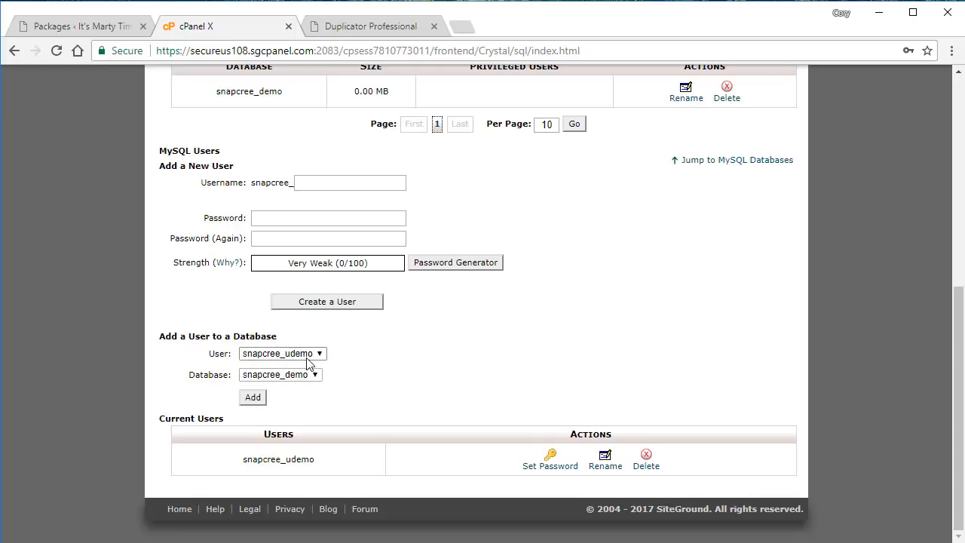
pyautogui.click(261, 398)
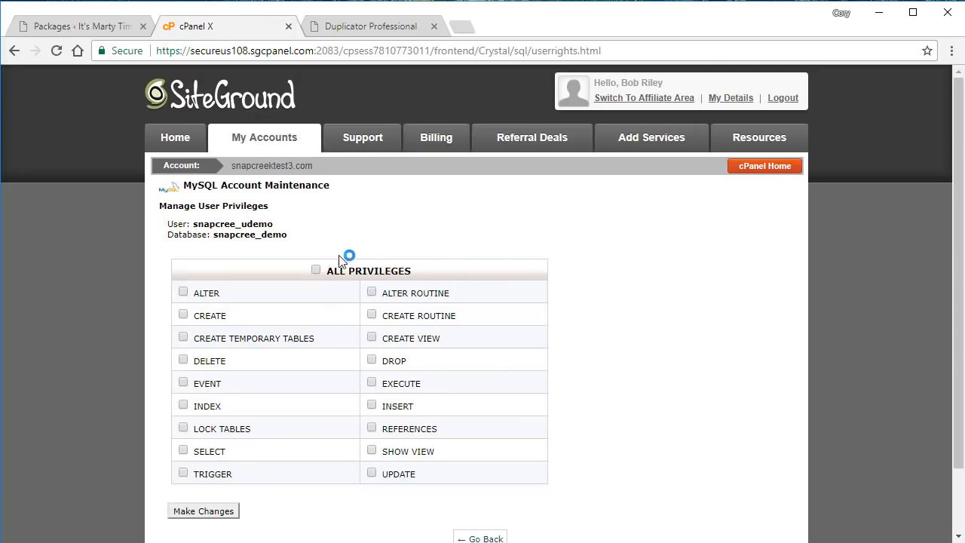
pyautogui.click(315, 270)
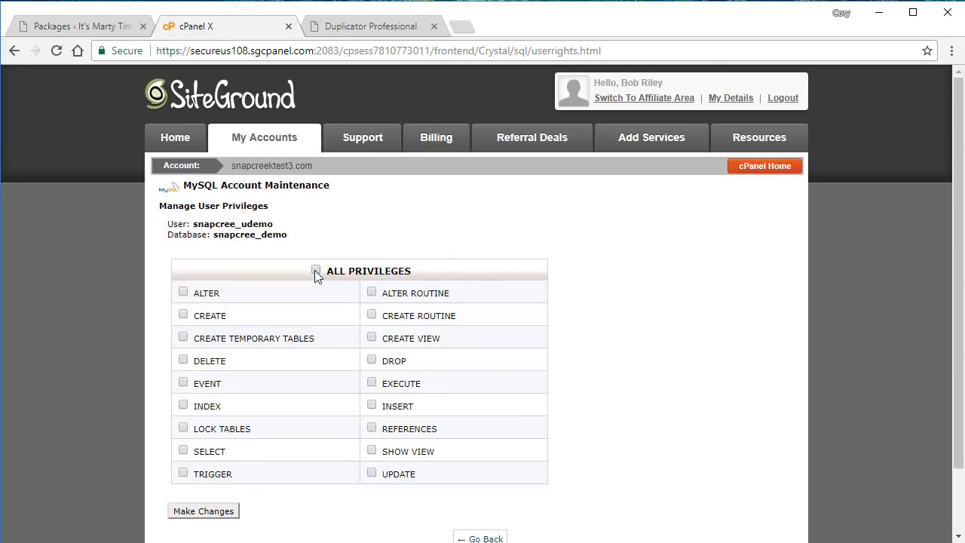
pyautogui.click(204, 511)
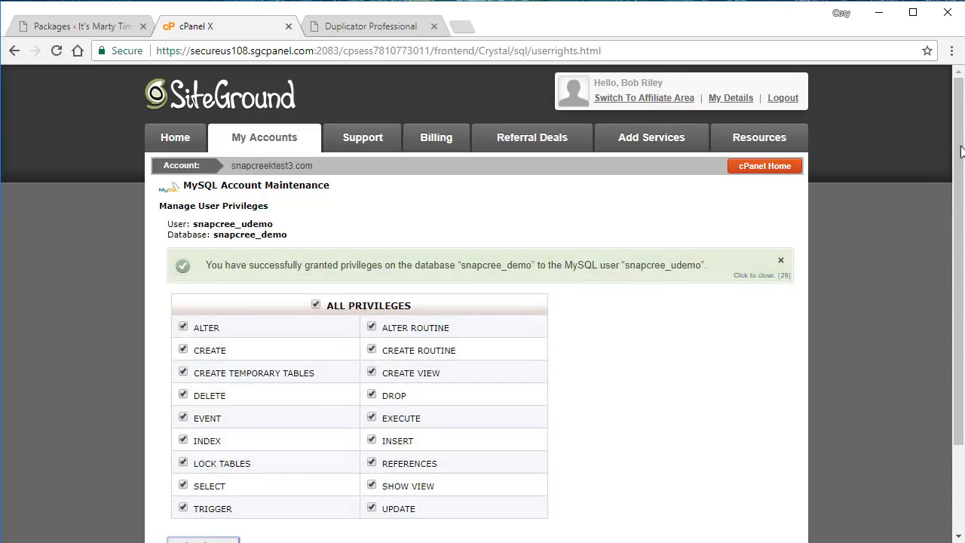
# Go back to MySQL Databases and review snapcree_udemo listed under snapcree_demo.
pyautogui.scroll(-3, 601, 348)
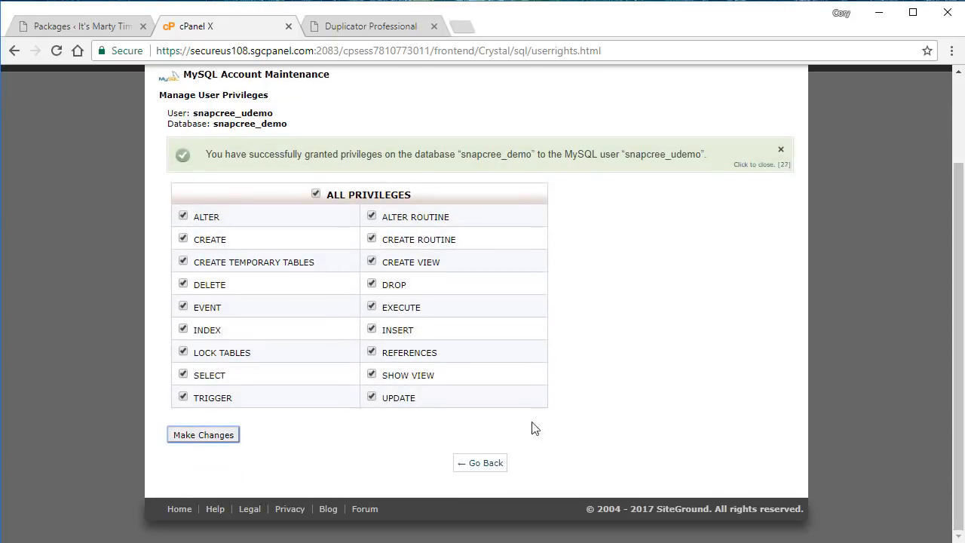
pyautogui.click(490, 462)
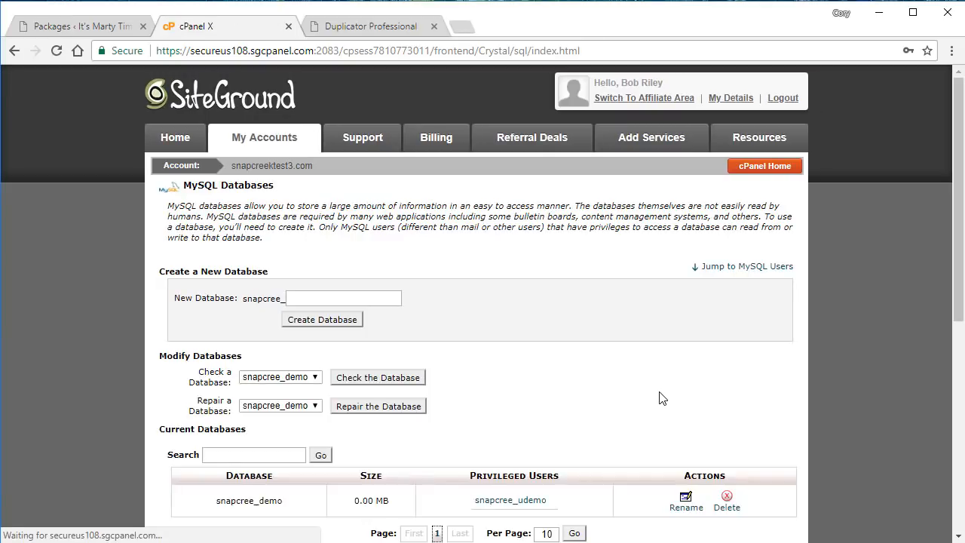
pyautogui.moveTo(962, 232); pyautogui.dragTo(962, 306)
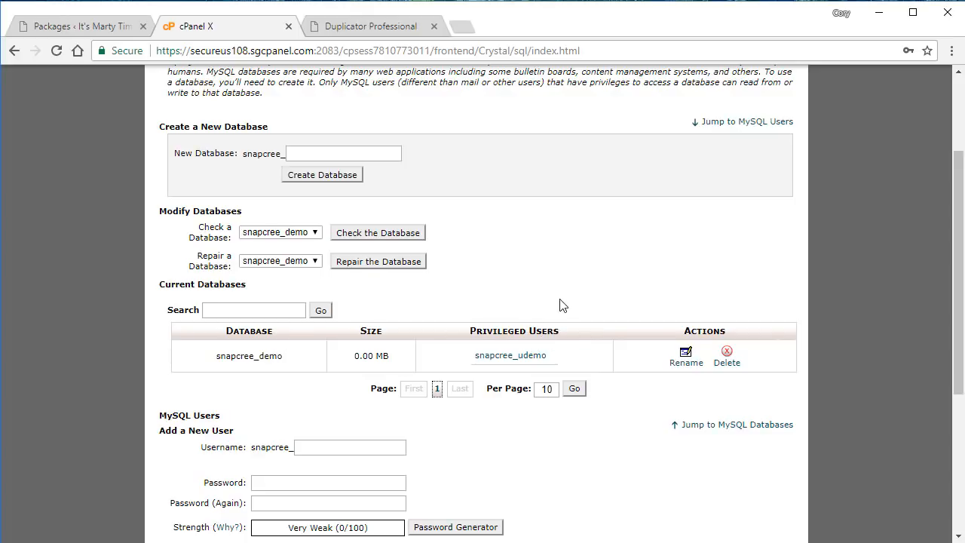
pyautogui.moveTo(958, 257); pyautogui.dragTo(958, 202)
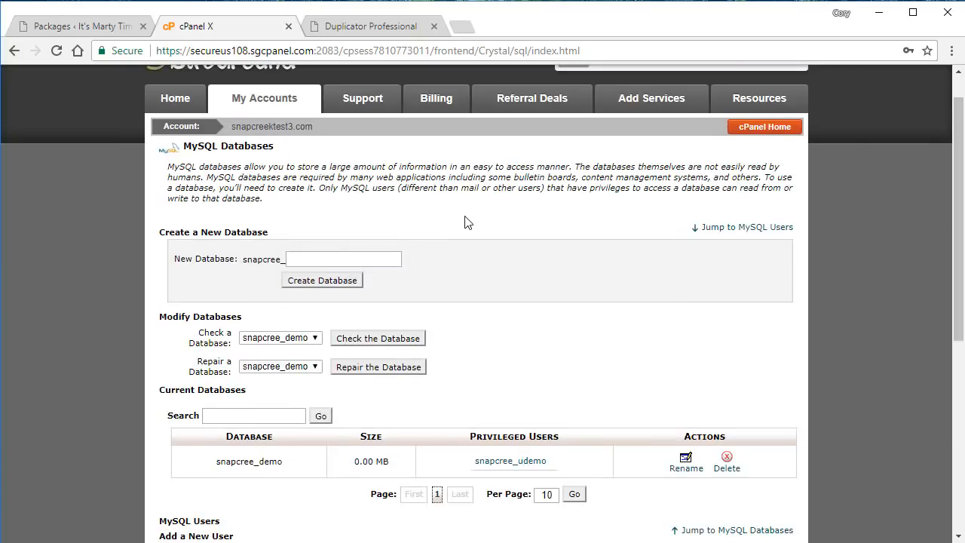
# In the installer, keep Connect and Remove All Data and set the database to snapcree_demo.
pyautogui.click(347, 28)
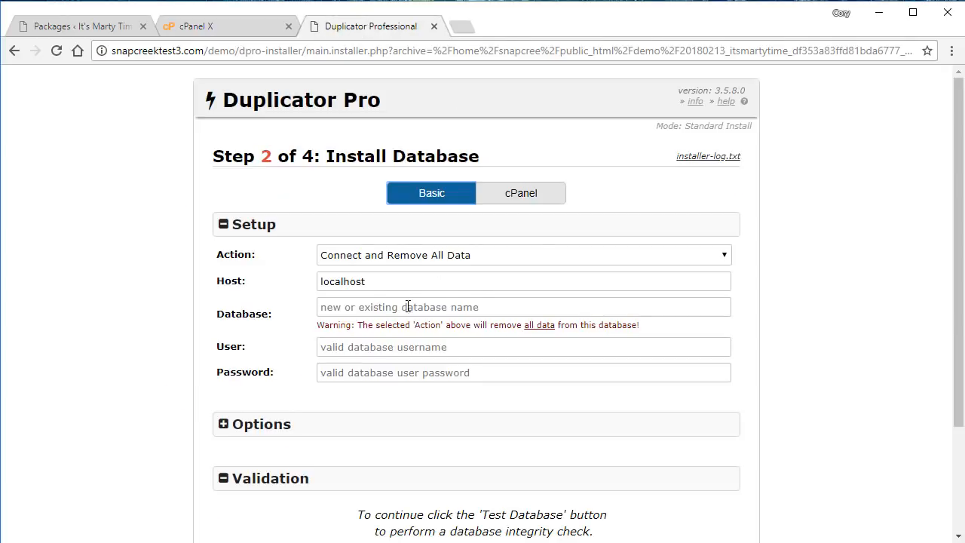
pyautogui.click(598, 258)
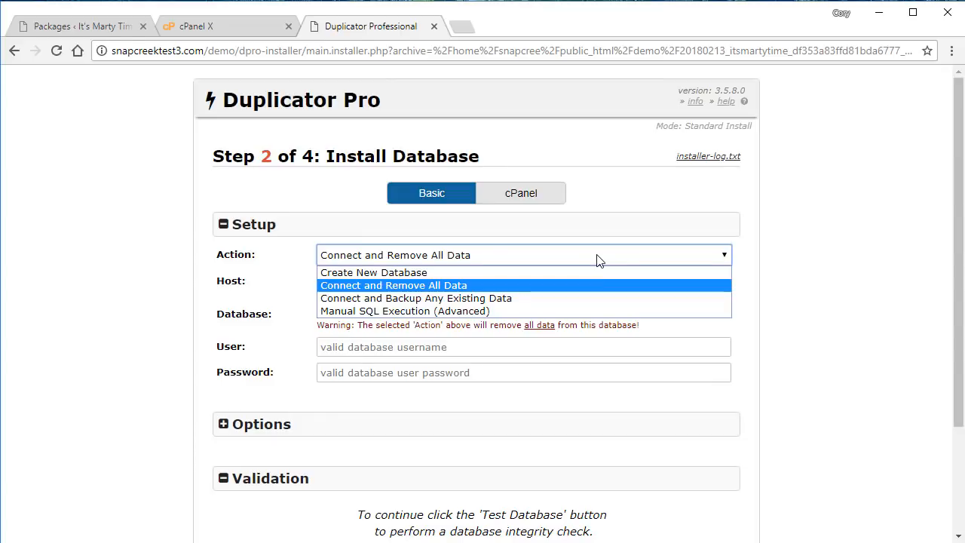
pyautogui.click(598, 258)
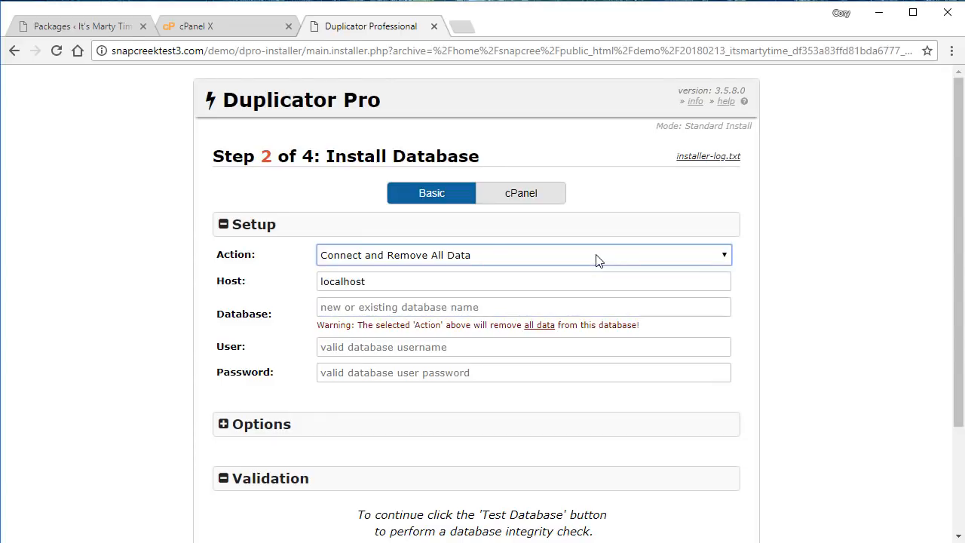
pyautogui.click(399, 307)
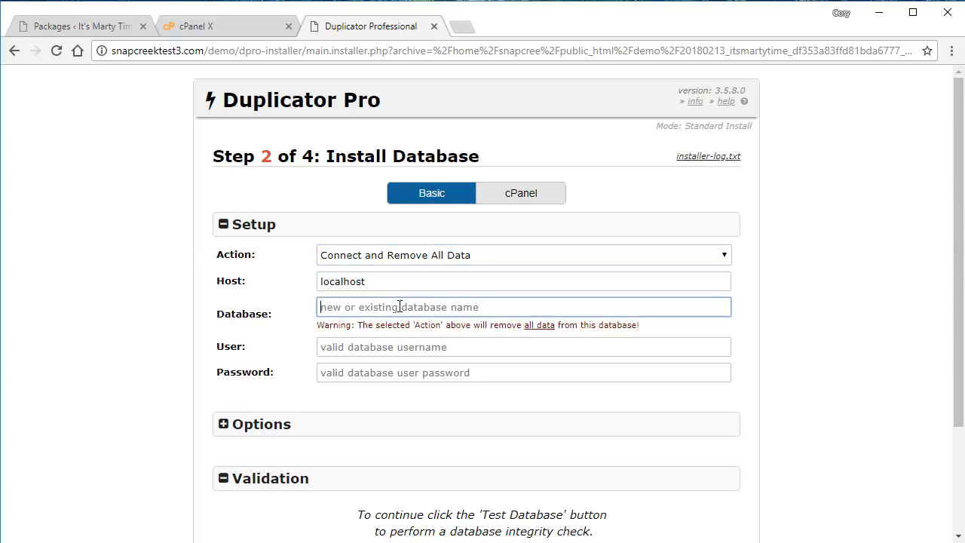
pyautogui.write('s')
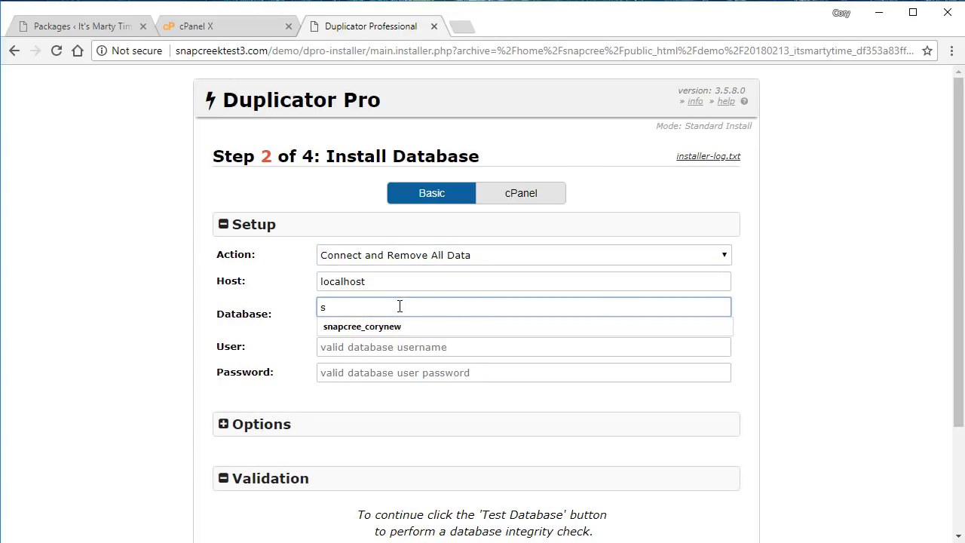
pyautogui.click(400, 325)
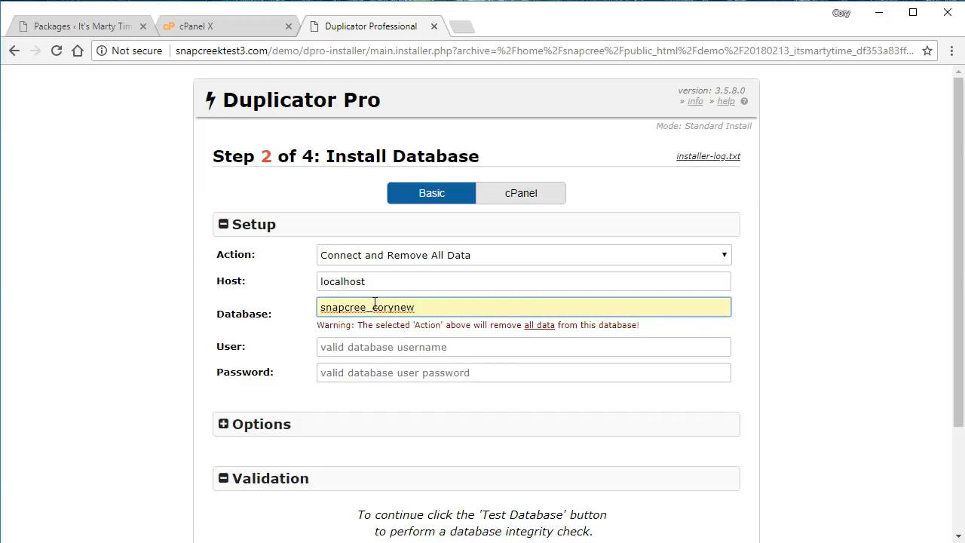
pyautogui.moveTo(374, 307); pyautogui.dragTo(427, 306)
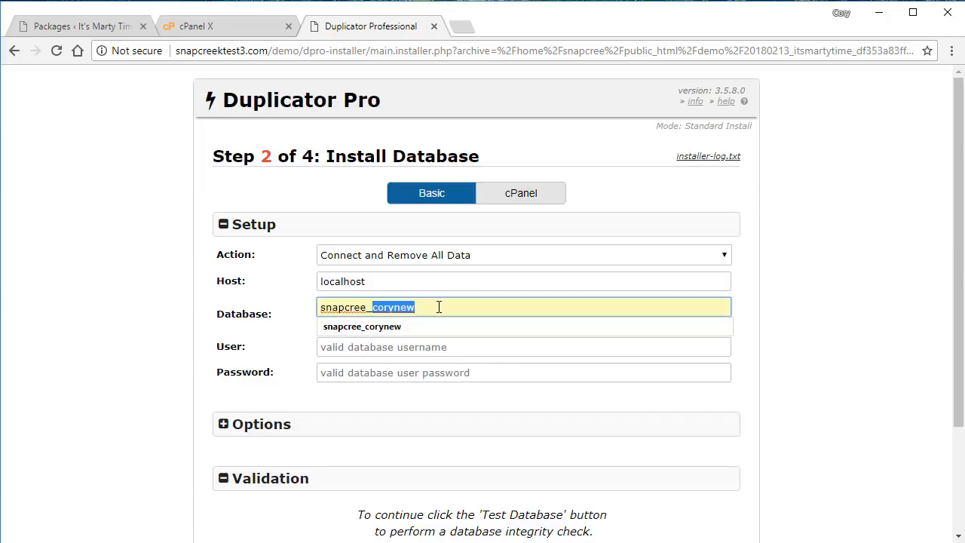
pyautogui.write('demo')
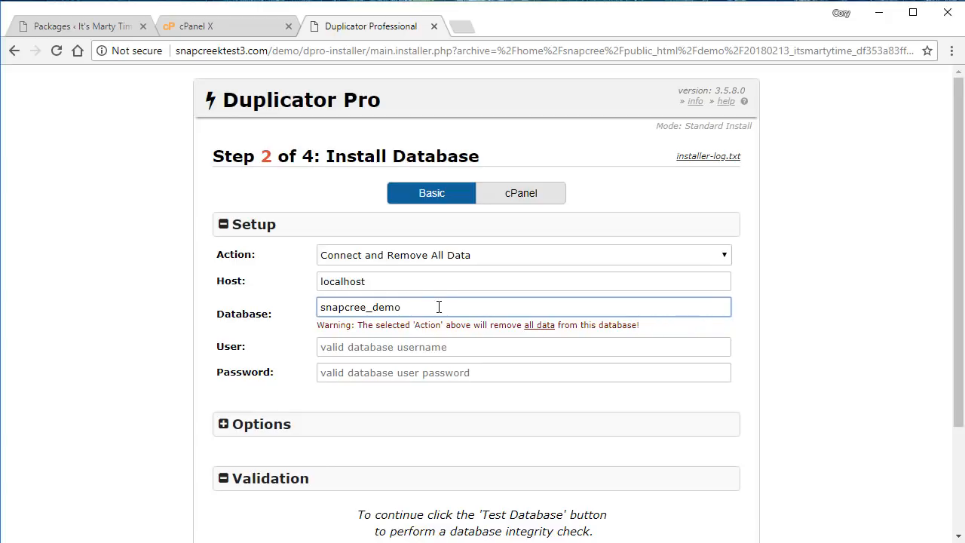
# Enter user snapcree_udemo and its password, then run Test Database.
pyautogui.click(406, 343)
pyautogui.write('sna')
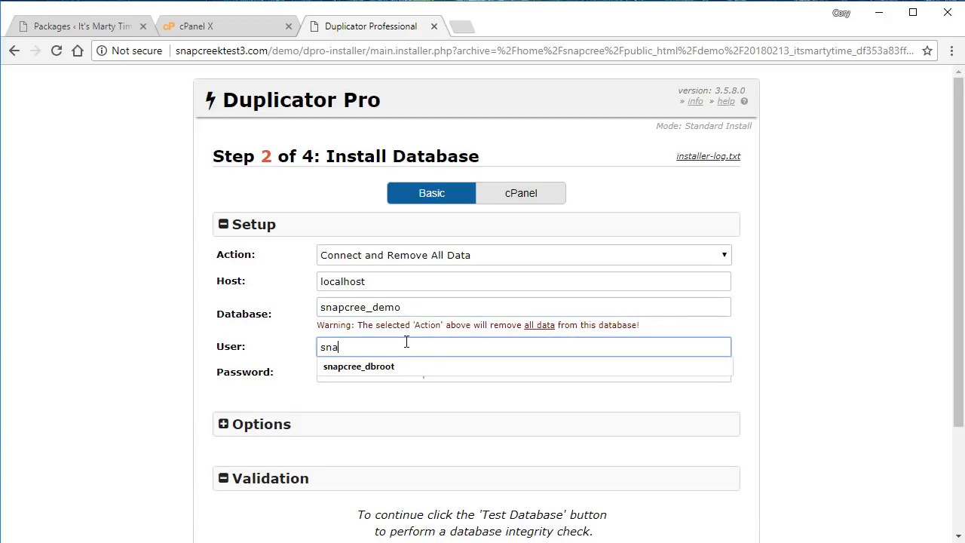
pyautogui.write('pr')
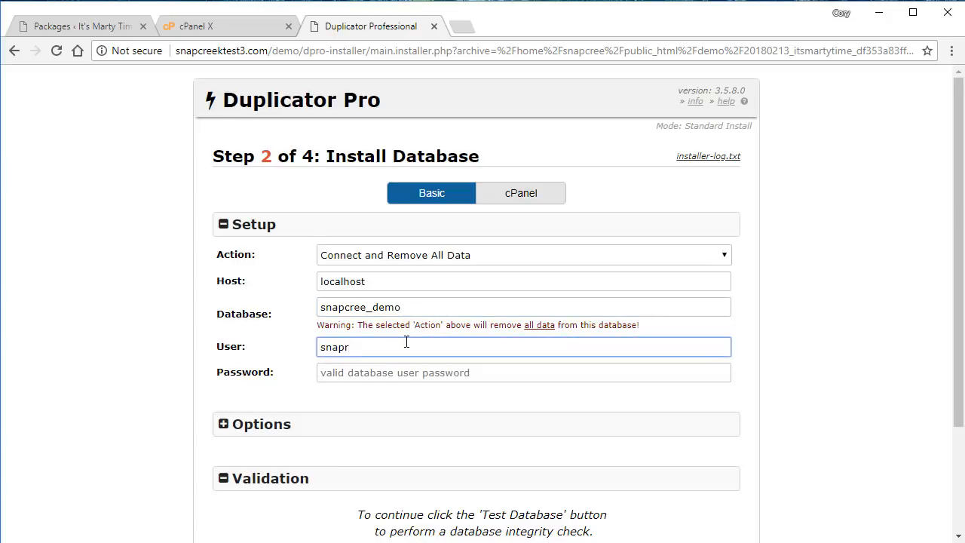
pyautogui.press('BackSpace')
pyautogui.write('cree_udemo')
pyautogui.press('Tab')
pyautogui.write('test1234!')
pyautogui.scroll(-2, 960, 307)
pyautogui.moveTo(959, 307); pyautogui.dragTo(954, 403)
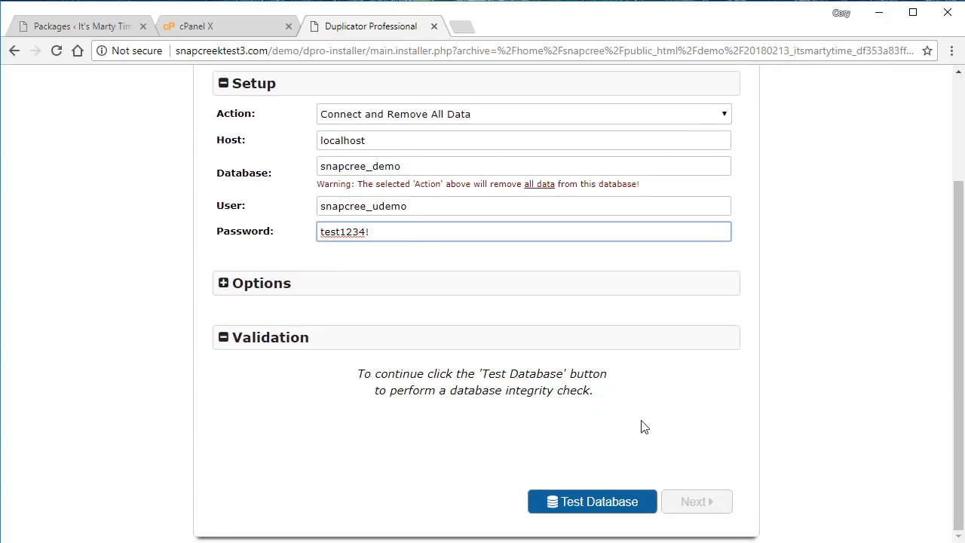
pyautogui.click(596, 510)
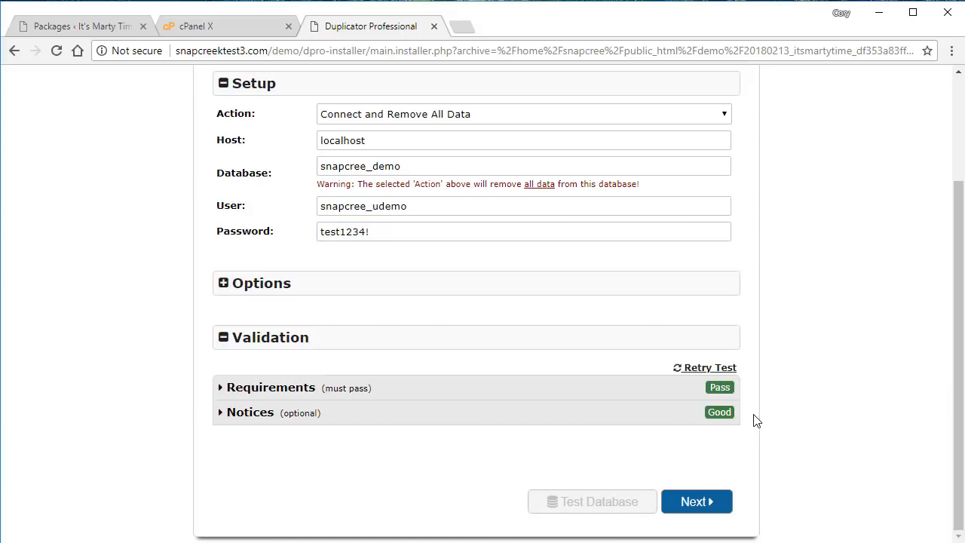
pyautogui.moveTo(957, 341)
pyautogui.mouseDown()
pyautogui.moveTo(952, 256)
pyautogui.moveTo(942, 330)
pyautogui.mouseUp()
pyautogui.click(694, 332)
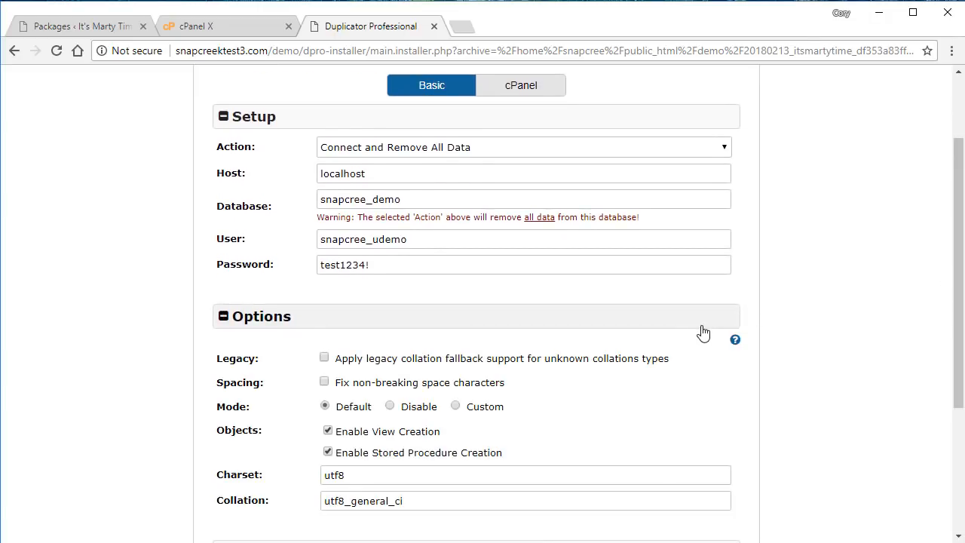
pyautogui.moveTo(958, 300); pyautogui.dragTo(957, 353)
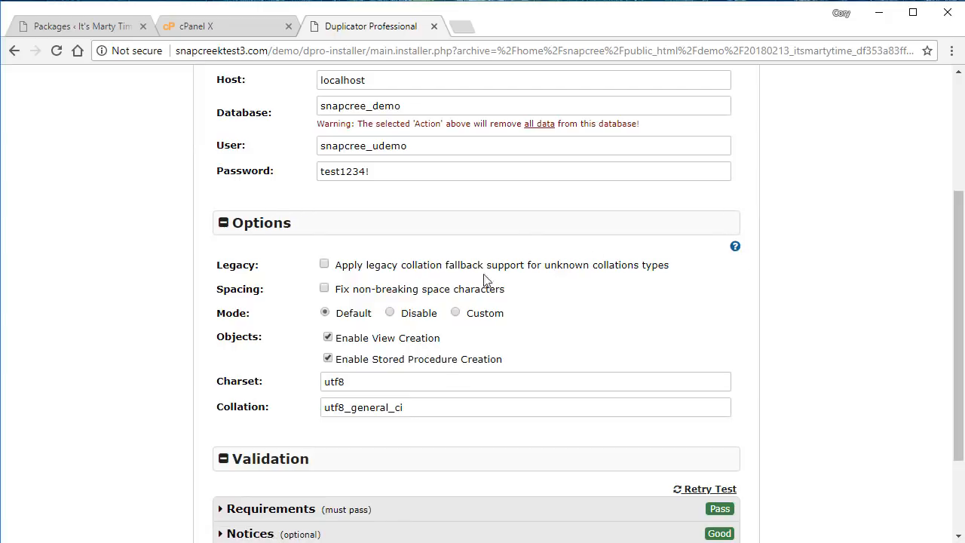
pyautogui.click(527, 230)
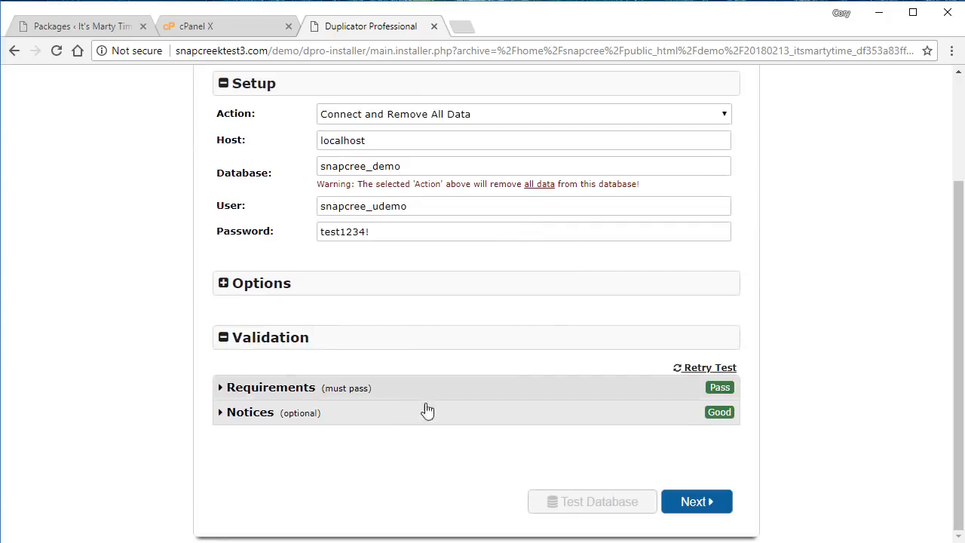
pyautogui.click(467, 398)
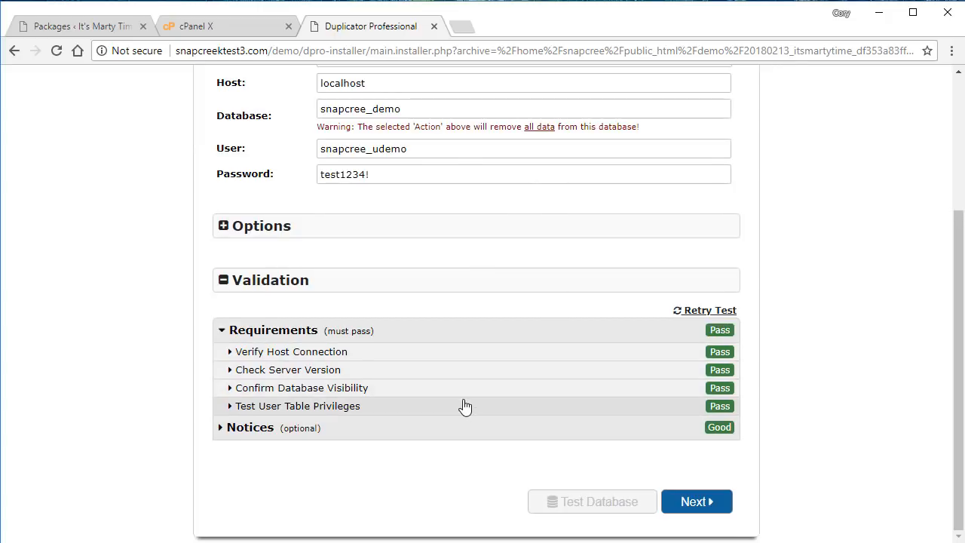
pyautogui.click(426, 436)
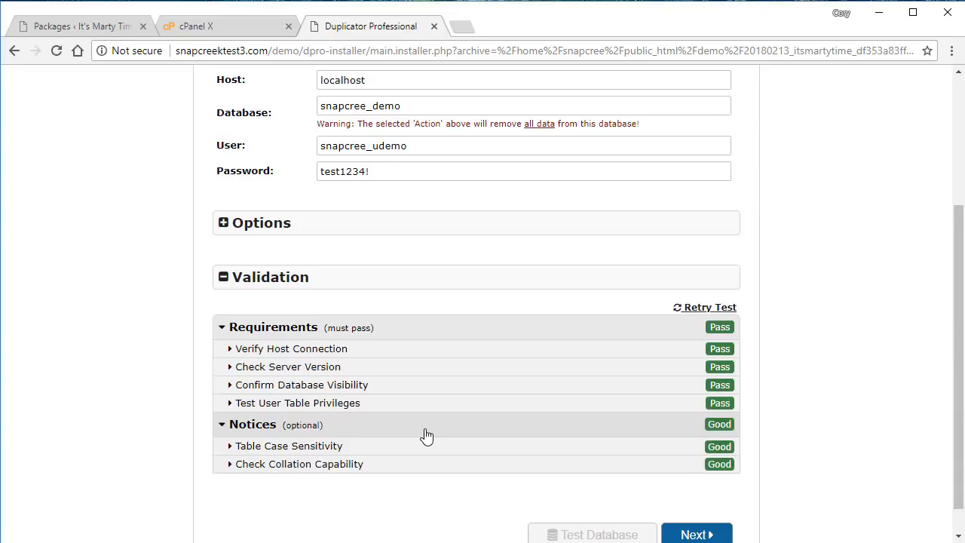
pyautogui.click(417, 446)
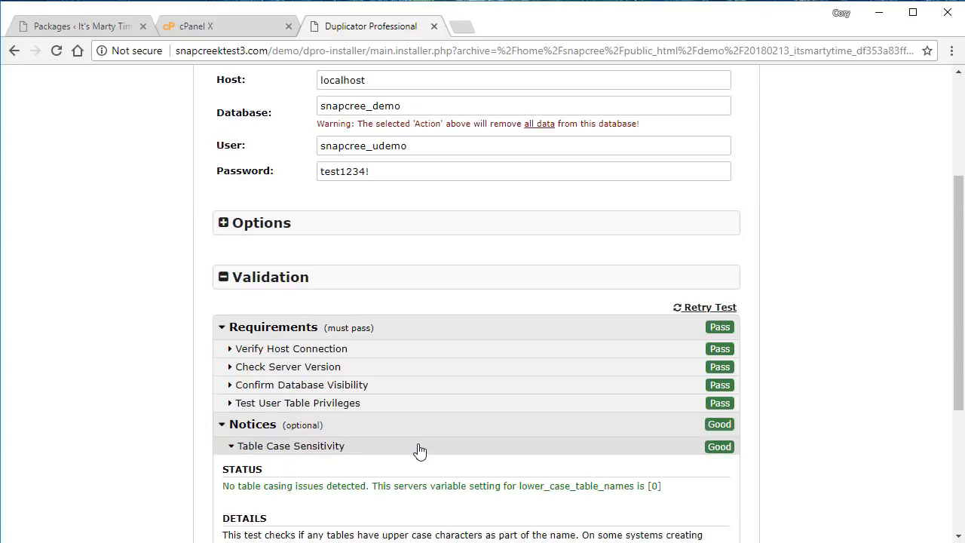
pyautogui.click(536, 447)
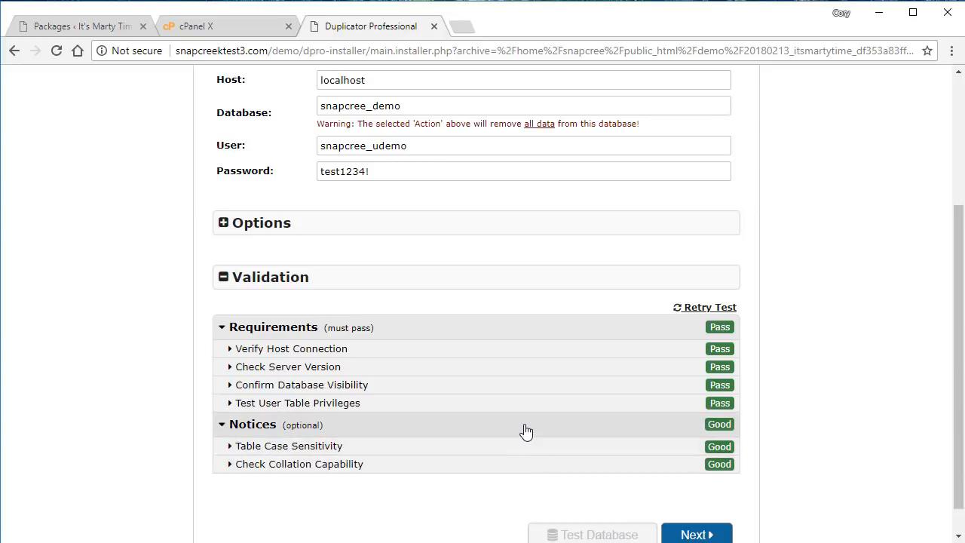
pyautogui.click(523, 427)
pyautogui.click(503, 336)
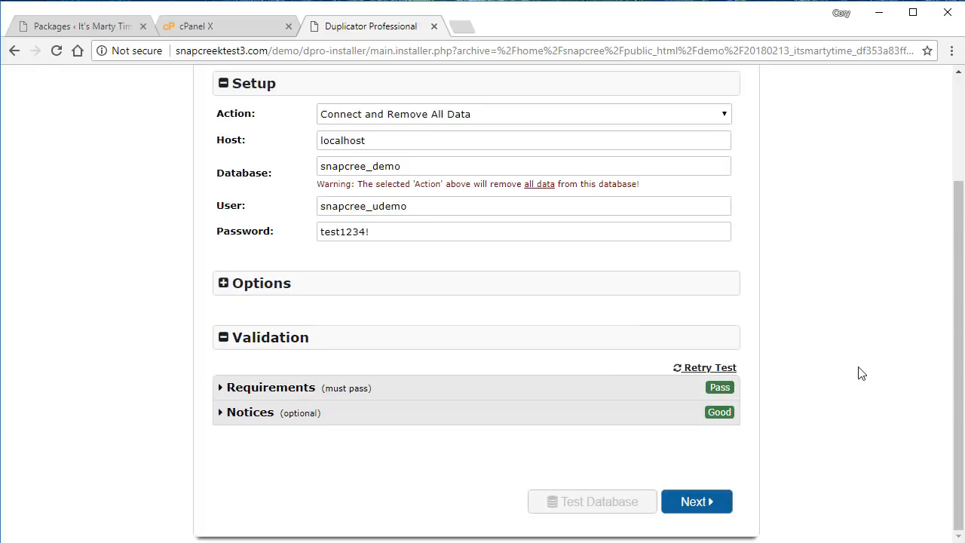
pyautogui.scroll(2, 953, 382)
pyautogui.scroll(-2, 954, 398)
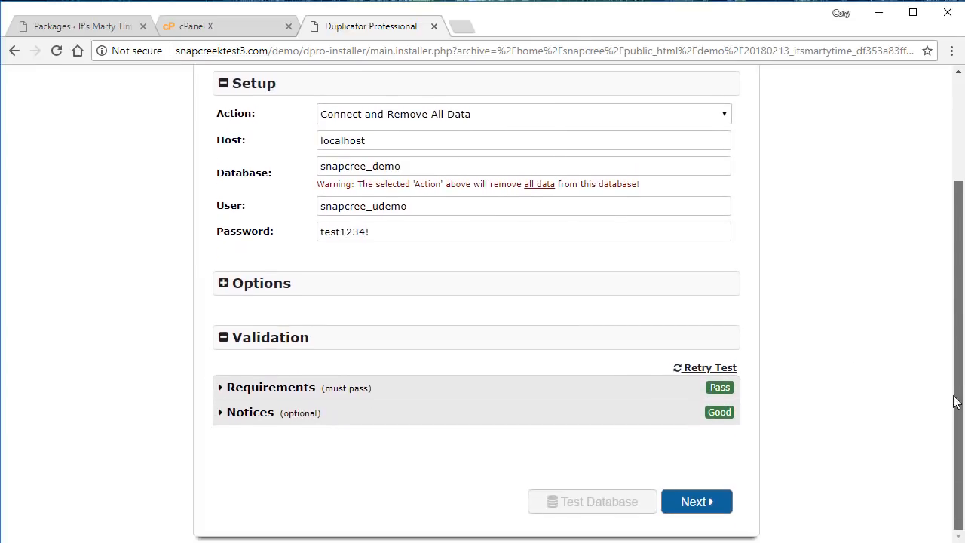
pyautogui.click(713, 500)
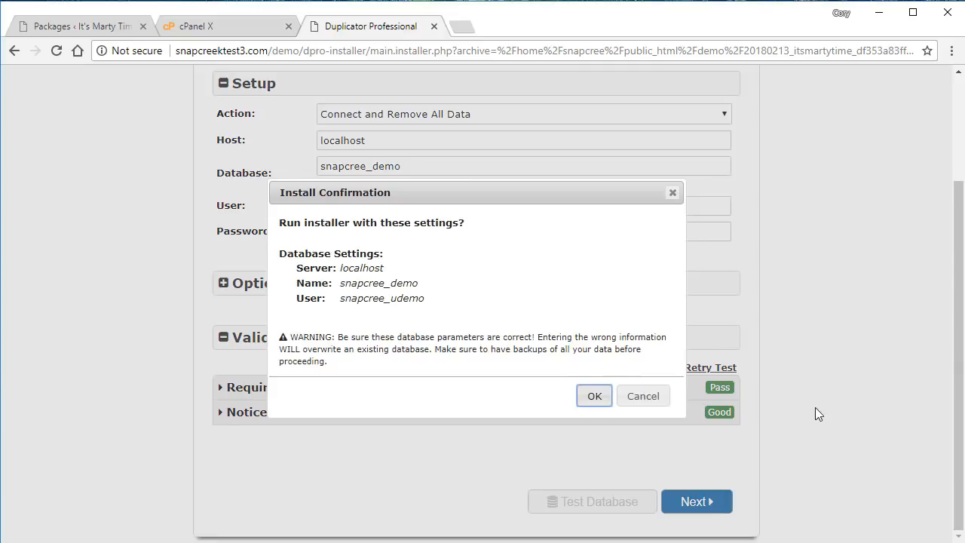
# Confirm the installer settings so the database gets installed.
pyautogui.click(595, 396)
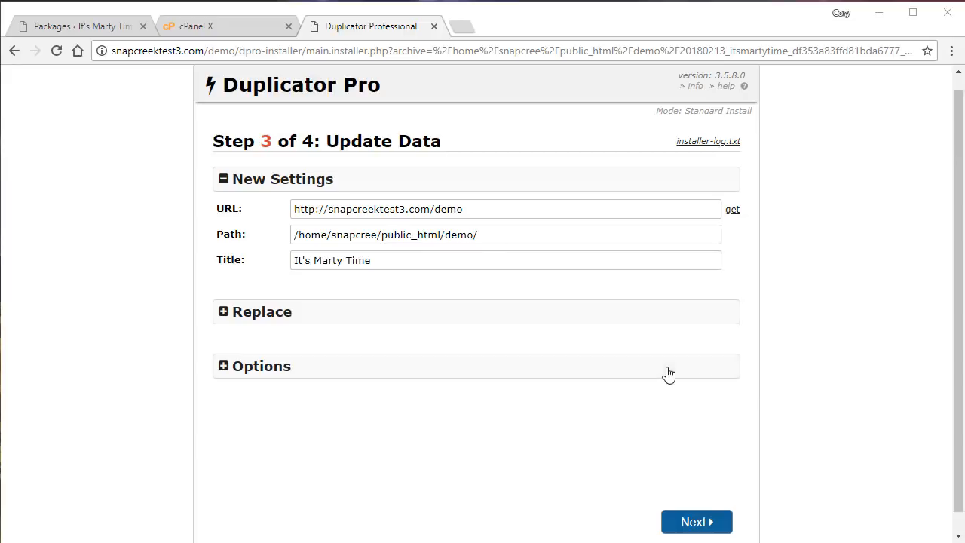
pyautogui.click(614, 324)
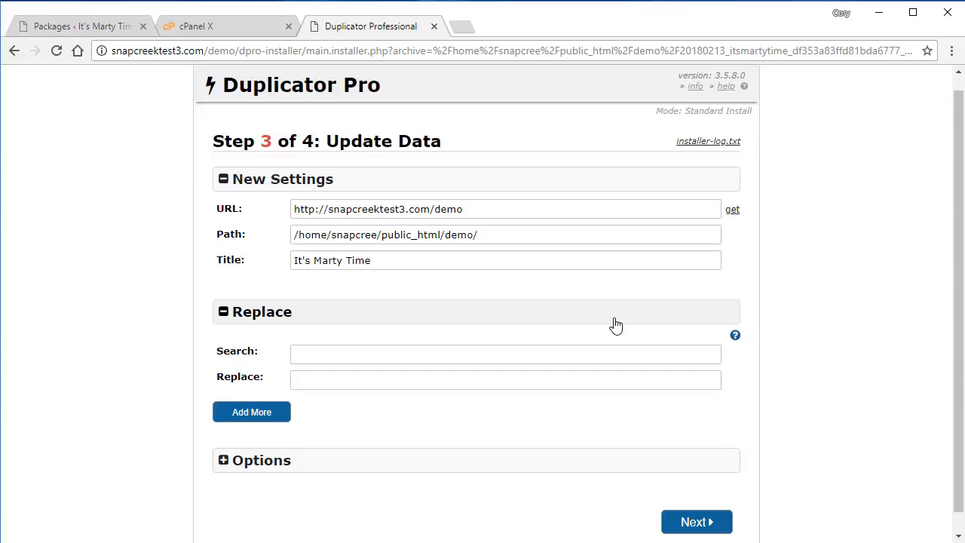
pyautogui.click(614, 324)
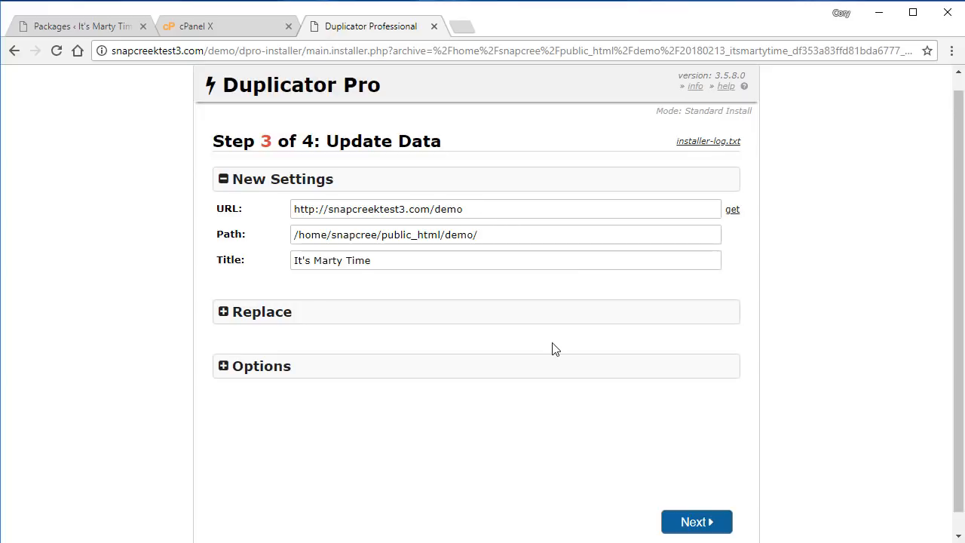
pyautogui.click(529, 321)
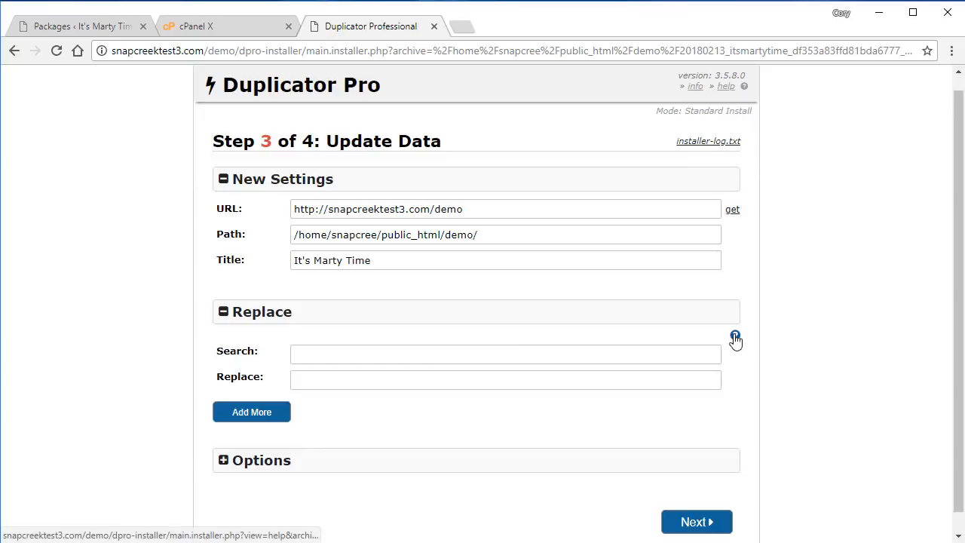
pyautogui.click(514, 319)
# Review the admin account and scan options, then run the data update for the new URL and path.
pyautogui.click(479, 368)
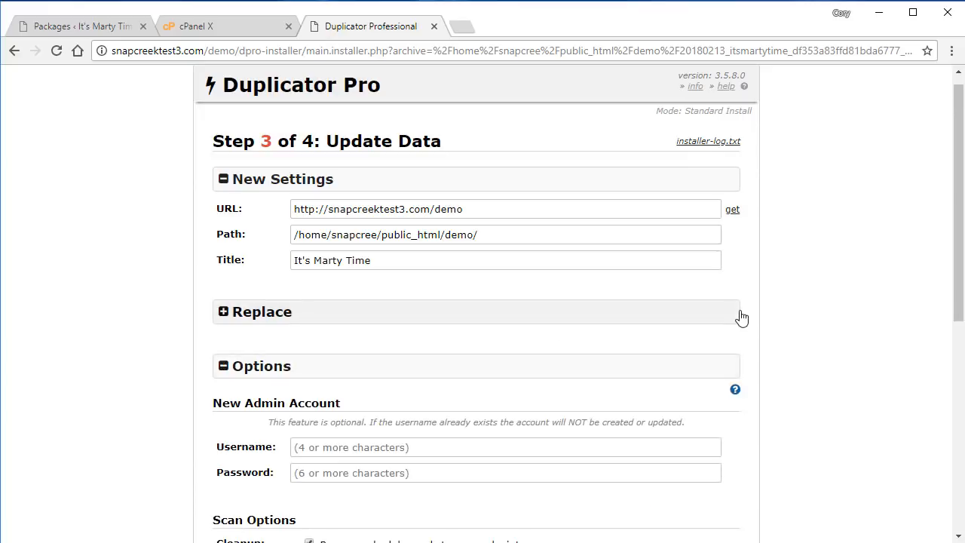
pyautogui.moveTo(957, 252); pyautogui.dragTo(957, 367)
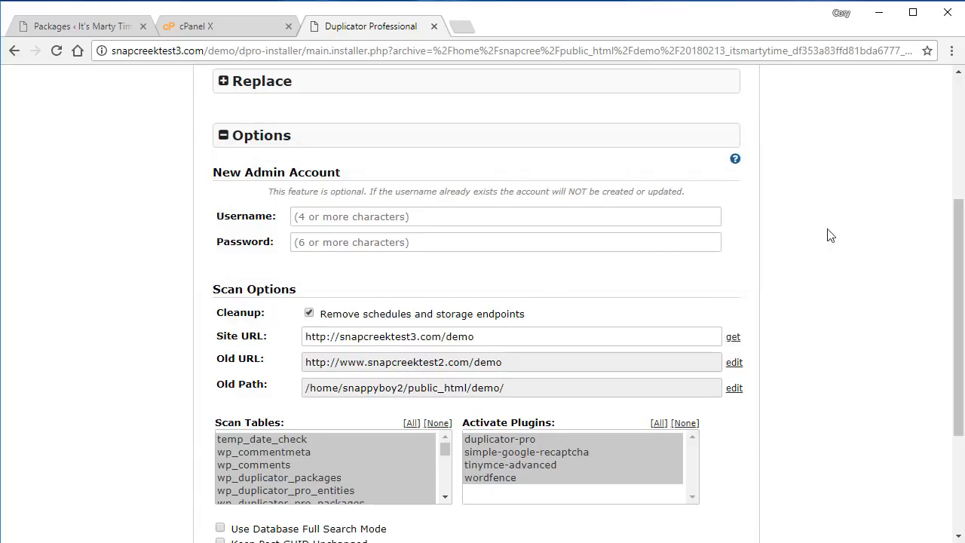
pyautogui.moveTo(957, 255); pyautogui.dragTo(957, 314)
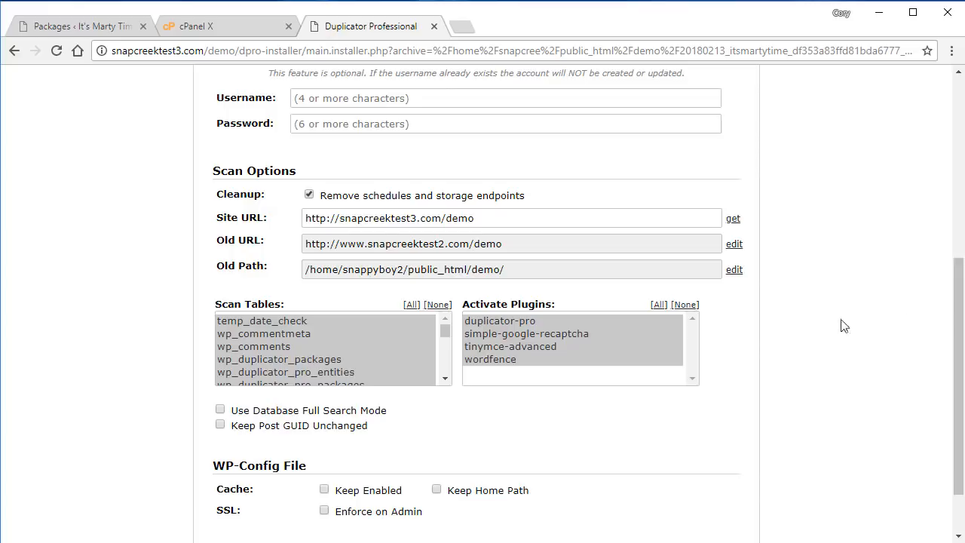
pyautogui.moveTo(955, 301); pyautogui.dragTo(939, 199)
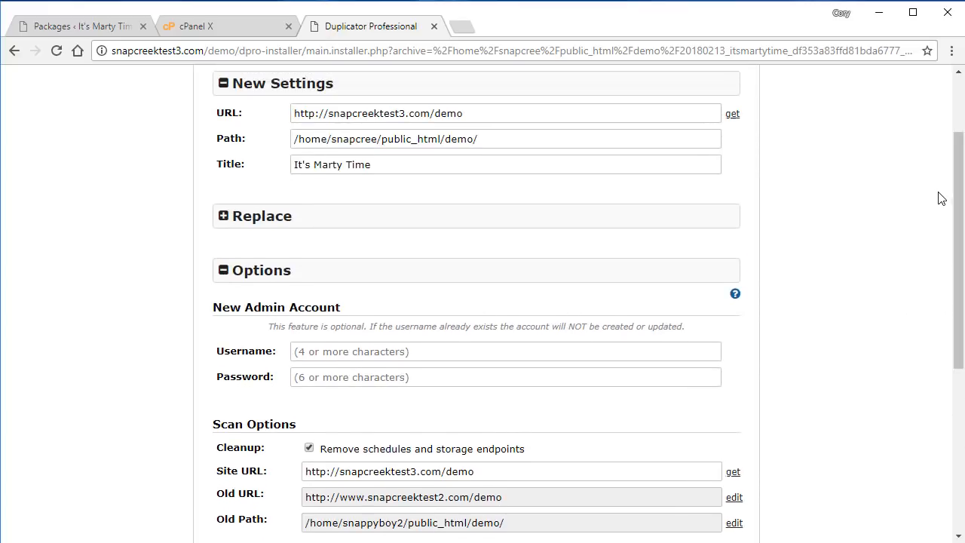
pyautogui.click(653, 273)
pyautogui.moveTo(956, 265); pyautogui.dragTo(958, 234)
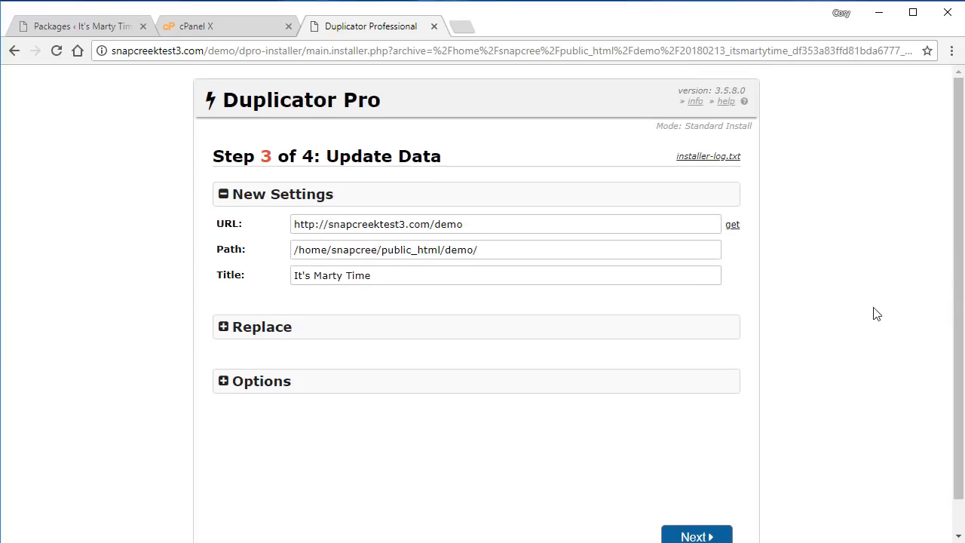
pyautogui.moveTo(956, 290); pyautogui.dragTo(956, 309)
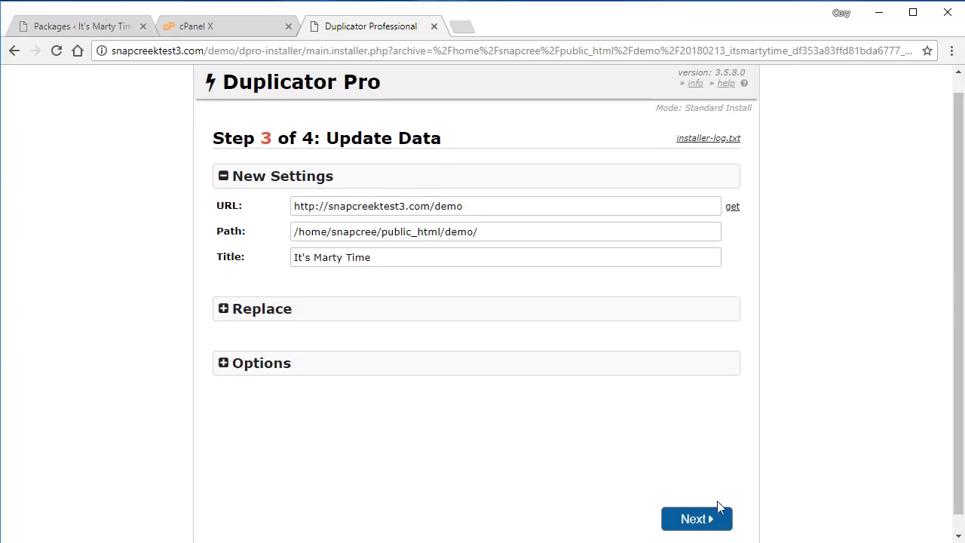
pyautogui.click(698, 520)
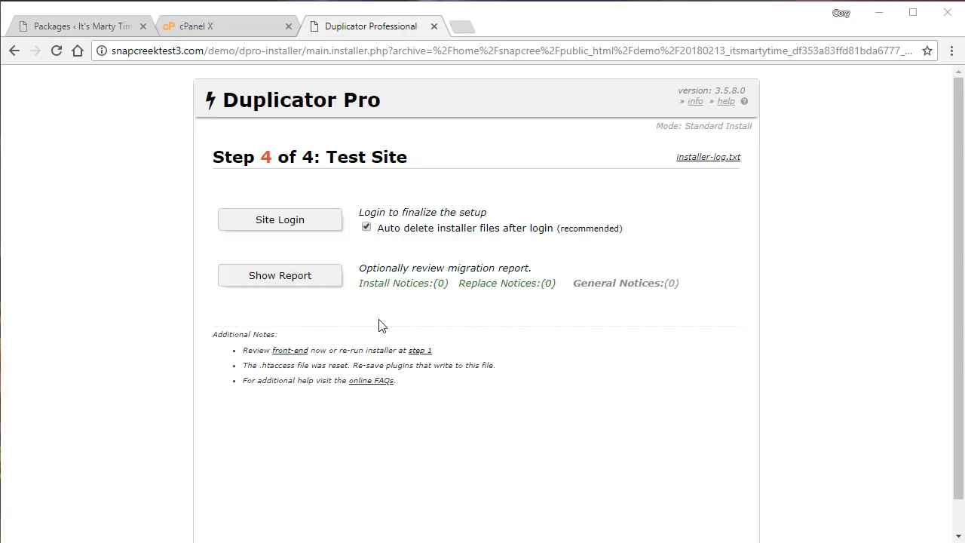
# Open the migration report, check the empty Step 2 Install Notices (0), then hide the report tables.
pyautogui.click(303, 286)
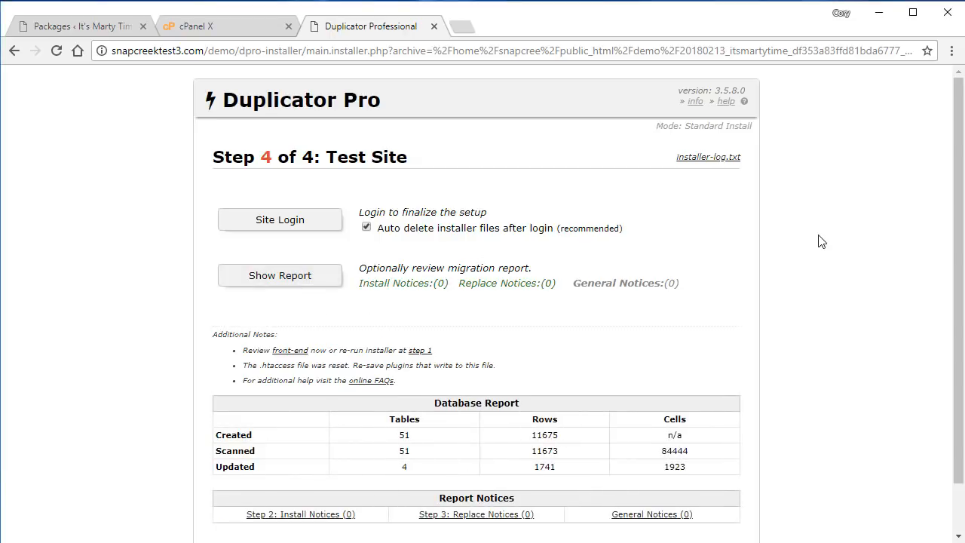
pyautogui.moveTo(957, 221)
pyautogui.mouseDown()
pyautogui.moveTo(957, 300)
pyautogui.moveTo(955, 235)
pyautogui.mouseUp()
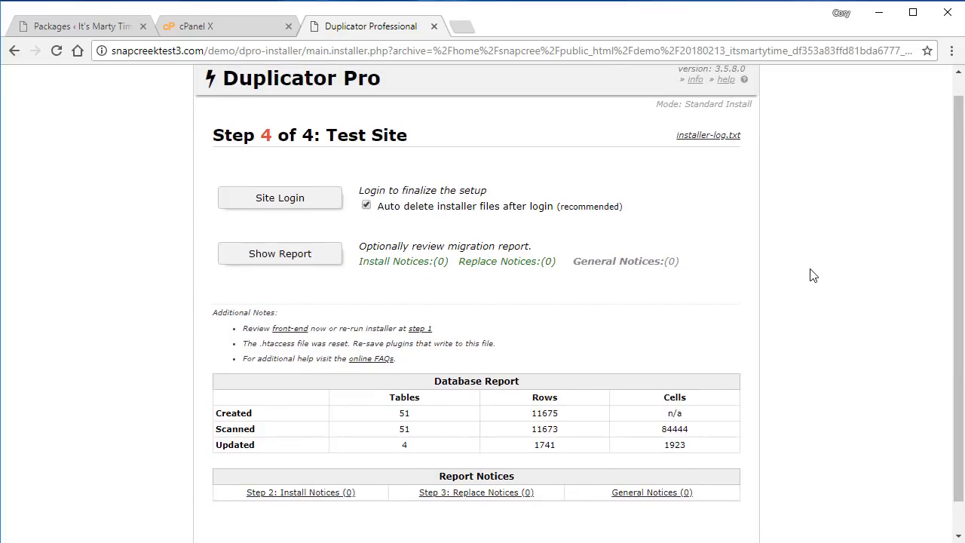
pyautogui.click(326, 494)
pyautogui.moveTo(957, 257); pyautogui.dragTo(957, 354)
pyautogui.click(307, 344)
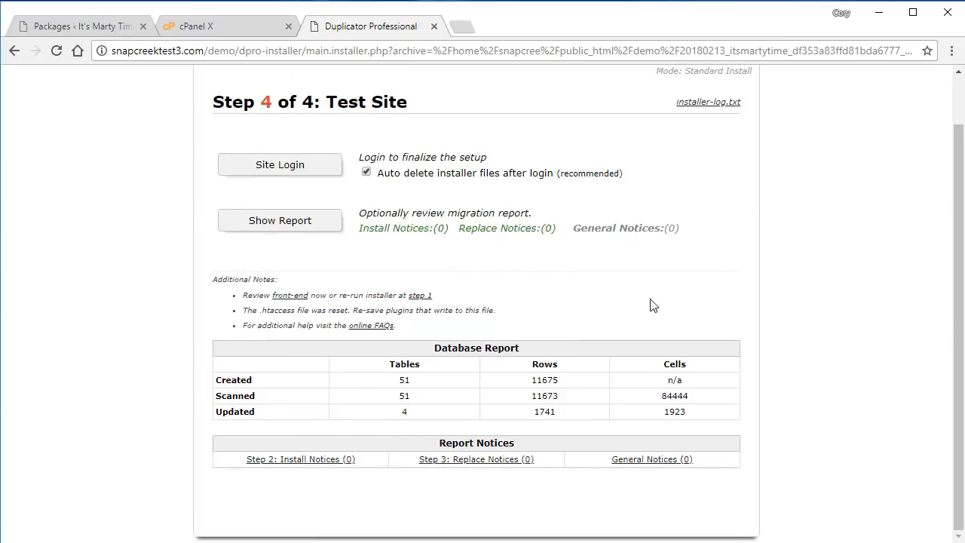
pyautogui.click(316, 230)
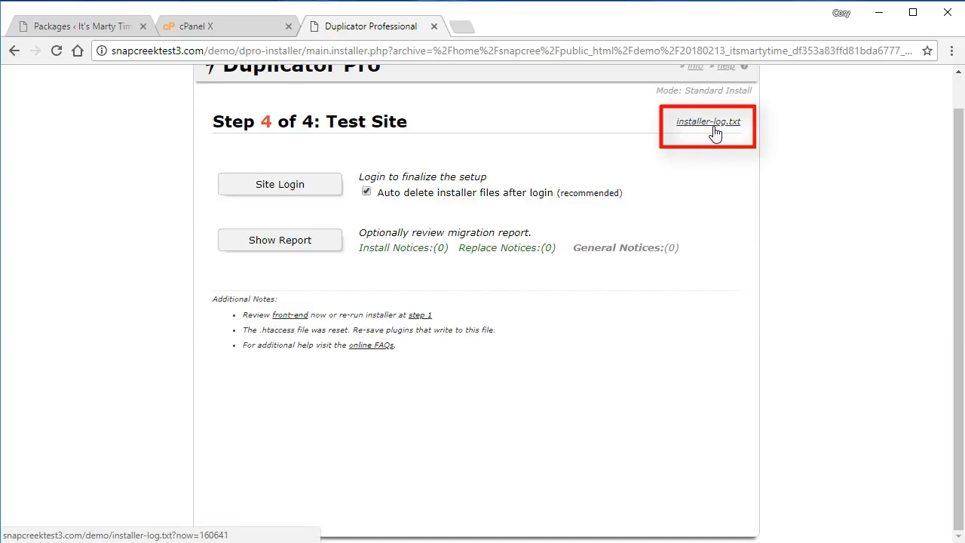
pyautogui.scroll(1, 959, 205)
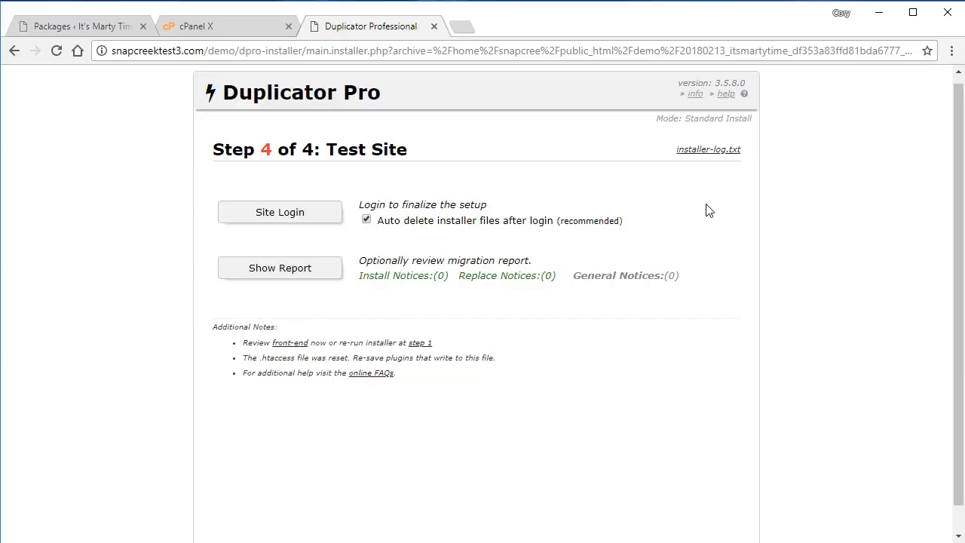
# Disable auto-deleting installer files after login, then log in to the migrated site past the reCAPTCHA.
pyautogui.click(367, 220)
pyautogui.click(299, 220)
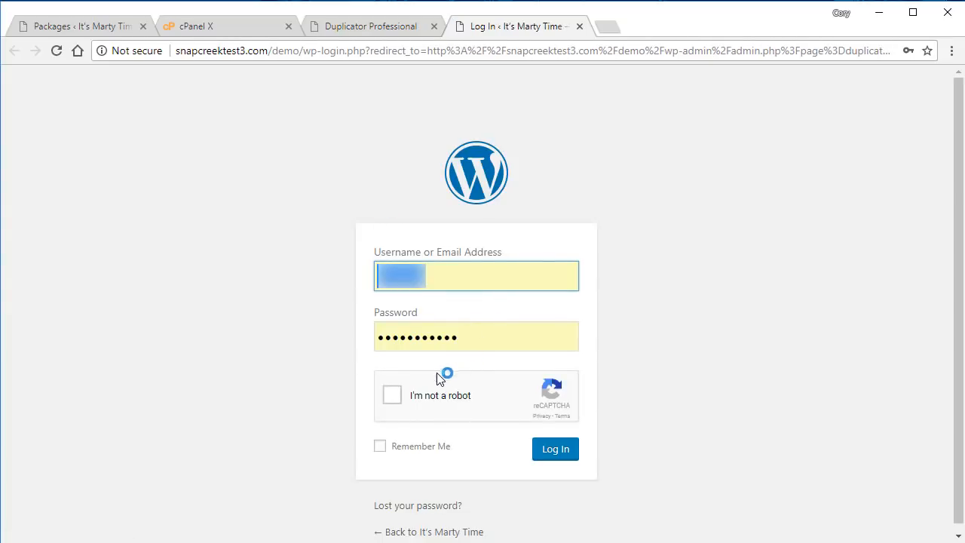
pyautogui.click(394, 395)
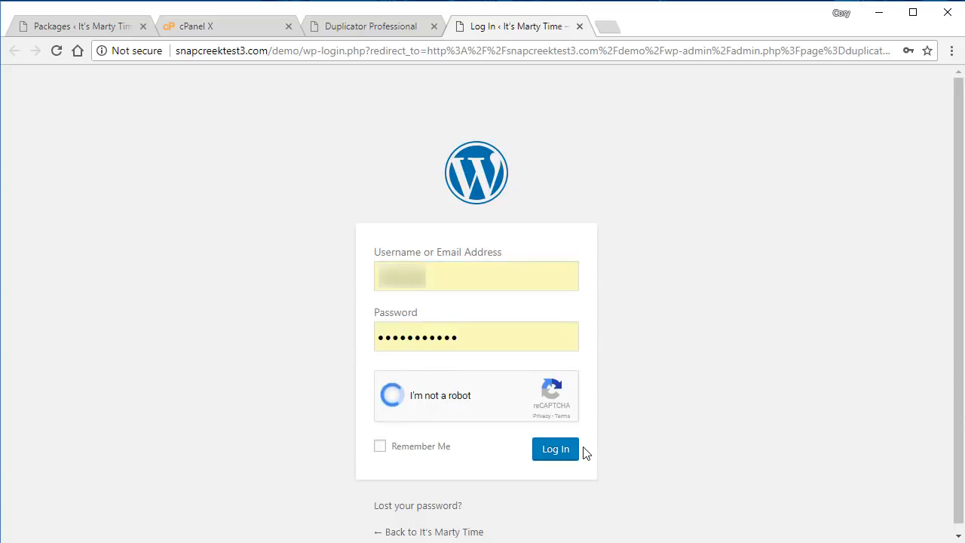
pyautogui.click(565, 454)
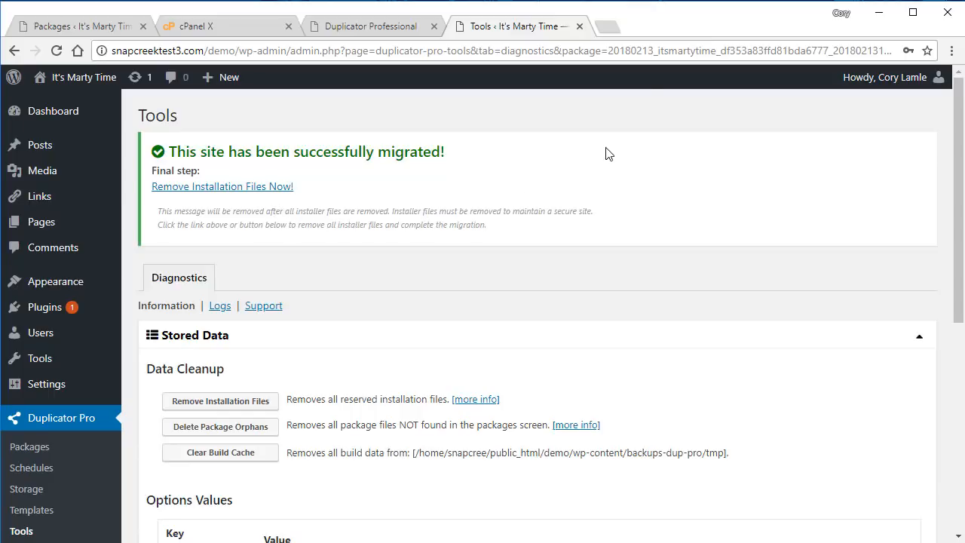
pyautogui.click(608, 27)
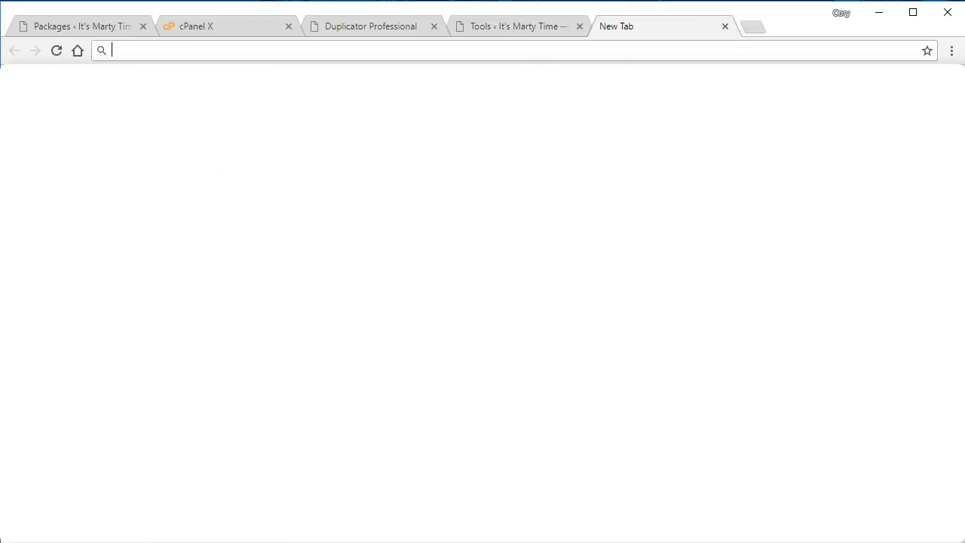
pyautogui.write('snapcreektest3.com')
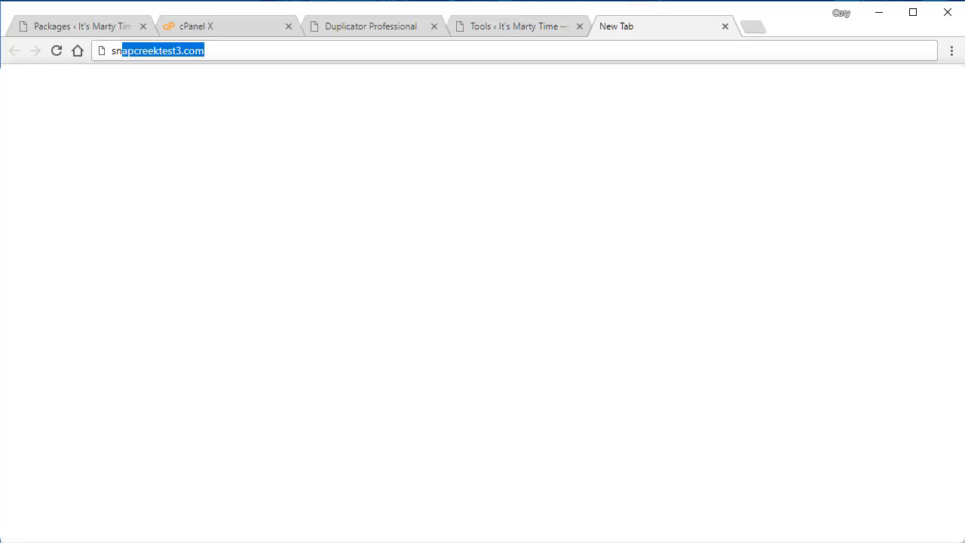
pyautogui.press('Right')
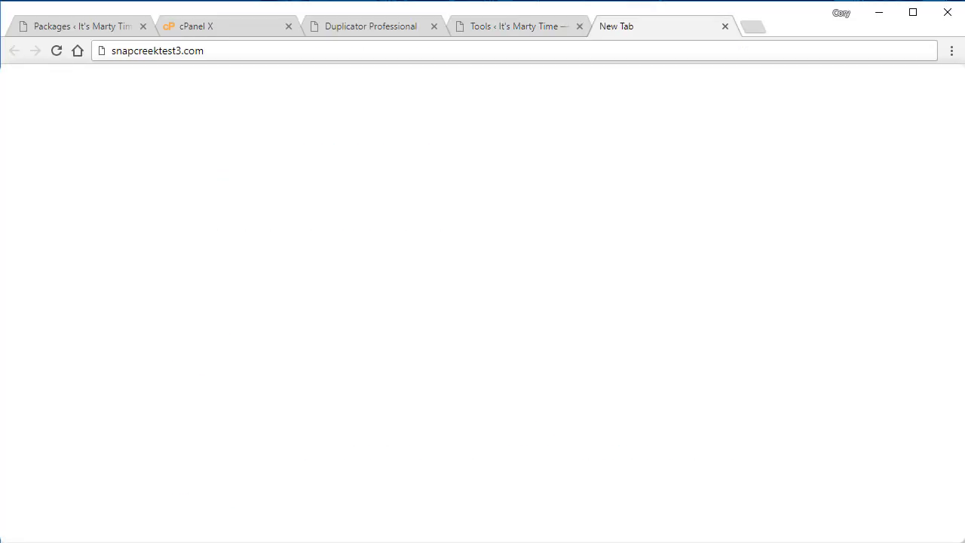
pyautogui.press('Left')
pyautogui.press('Left')
pyautogui.press('Left')
pyautogui.press('Left')
pyautogui.press('BackSpace')
pyautogui.write('2.com/demo')
pyautogui.press('Return')
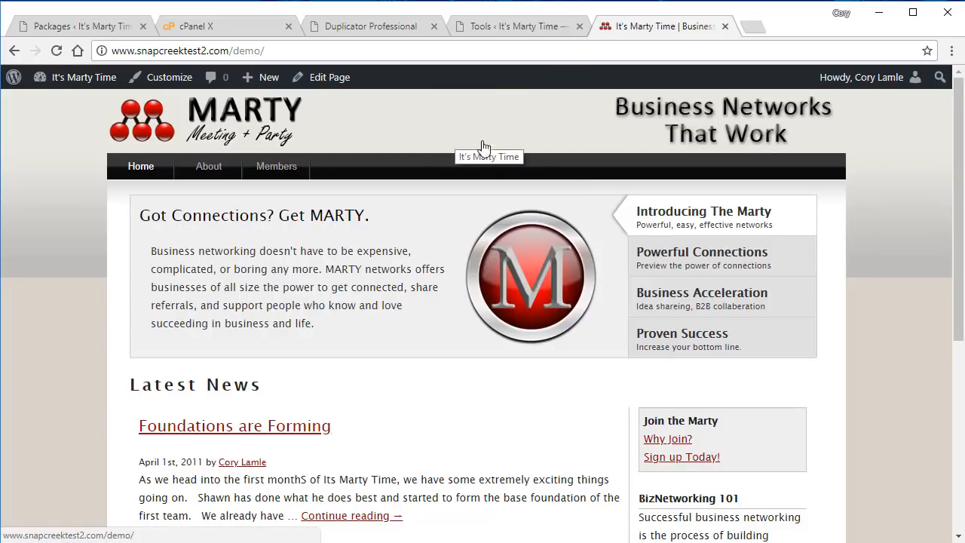
pyautogui.click(724, 27)
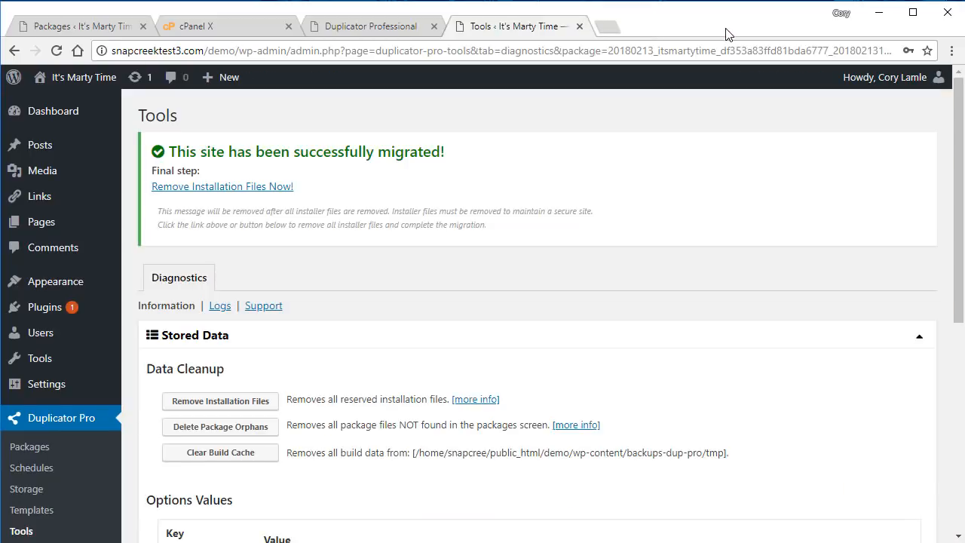
pyautogui.click(70, 86)
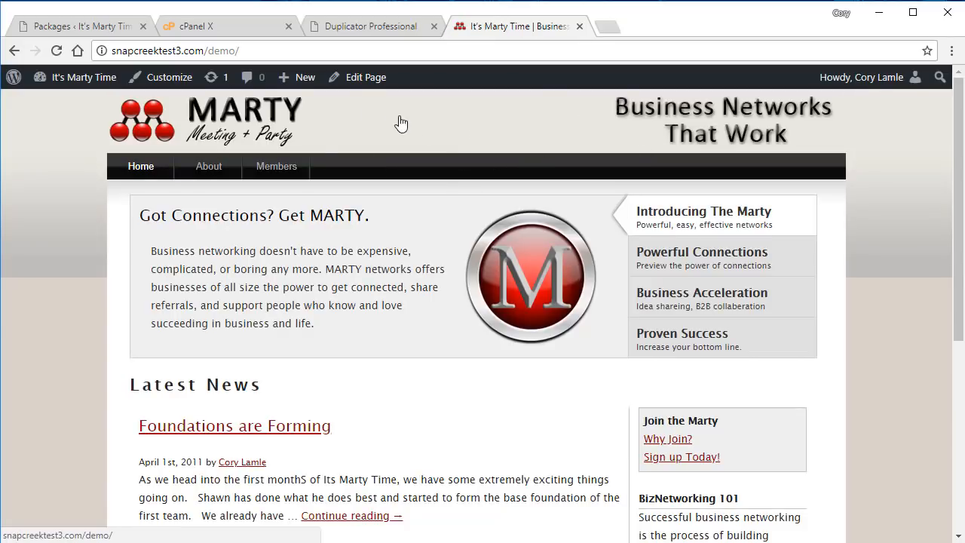
pyautogui.click(14, 53)
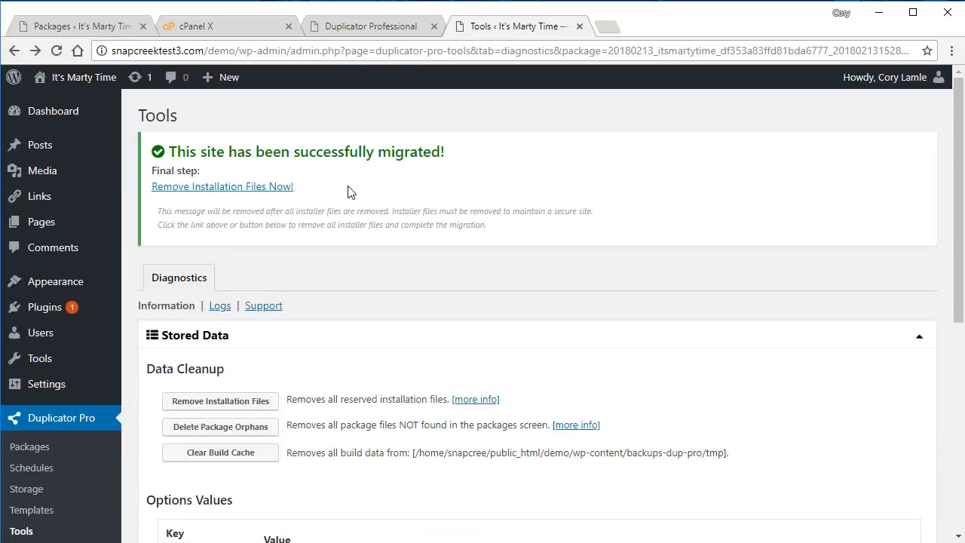
# Remove the installation files now and dismiss the 'Installer file cleanup ran!' notice.
pyautogui.click(239, 193)
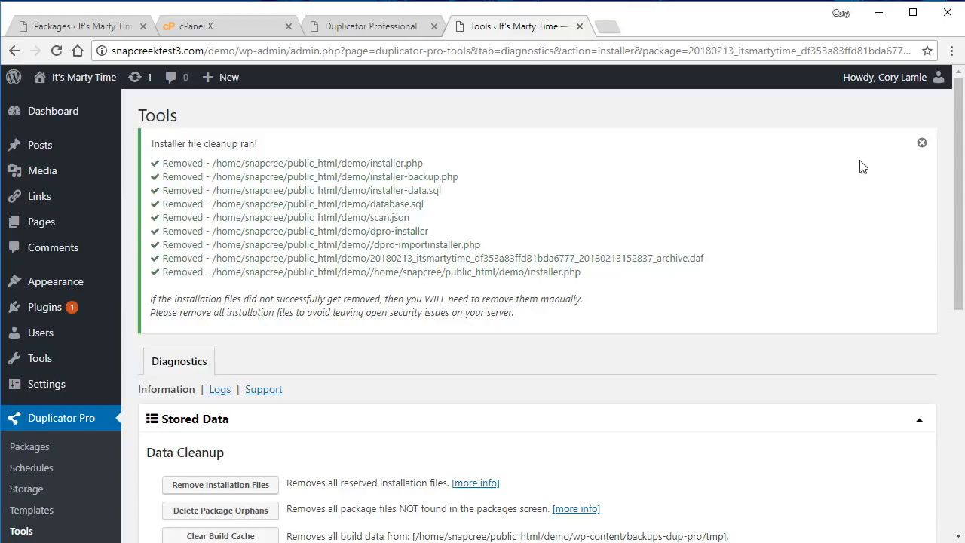
pyautogui.click(921, 143)
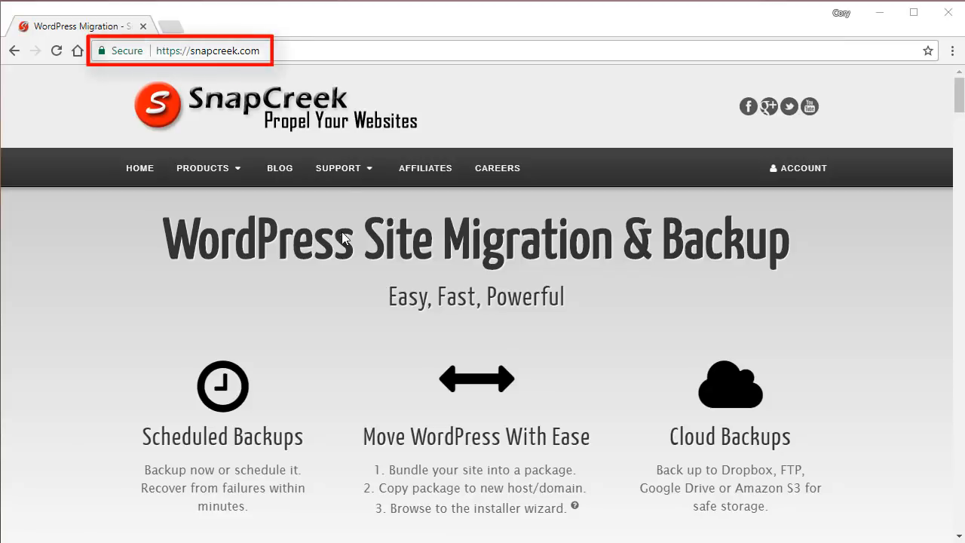
# Browse the Duplicator Pro Quick Start guide from SnapCreek's Support documentation.
pyautogui.moveTo(359, 179)
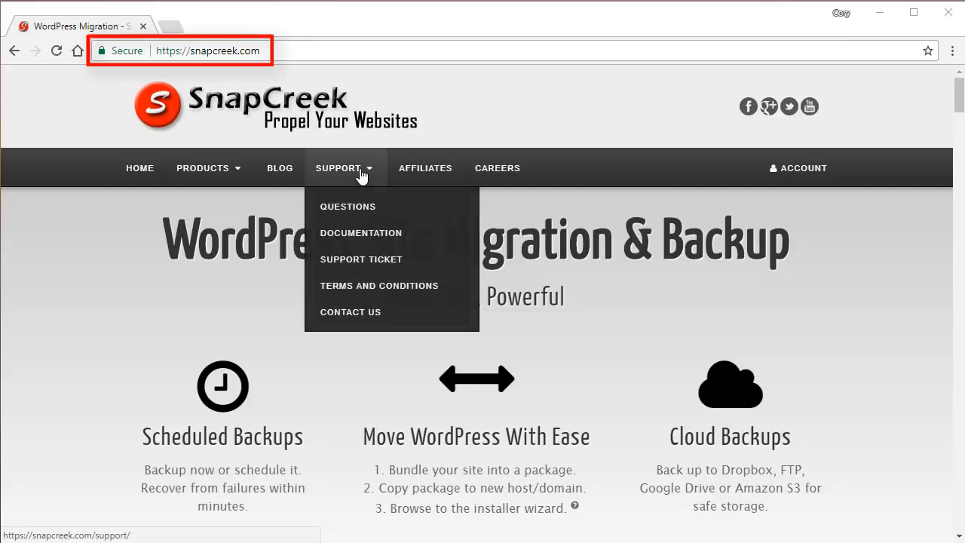
pyautogui.click(356, 233)
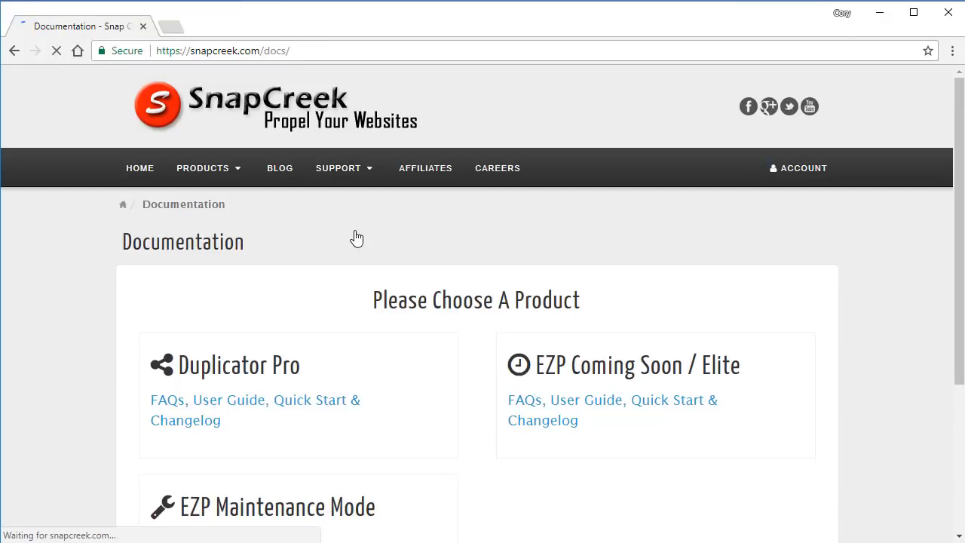
pyautogui.click(313, 373)
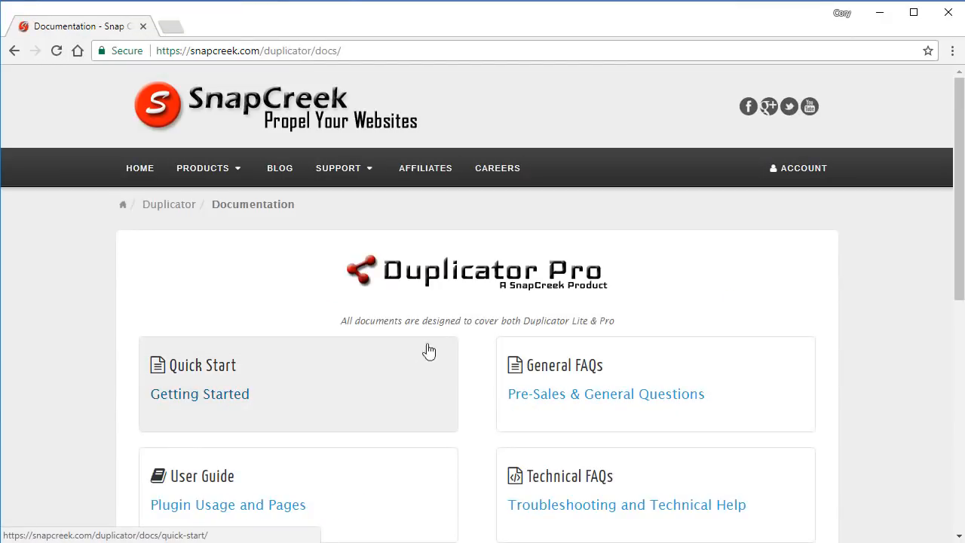
pyautogui.click(359, 391)
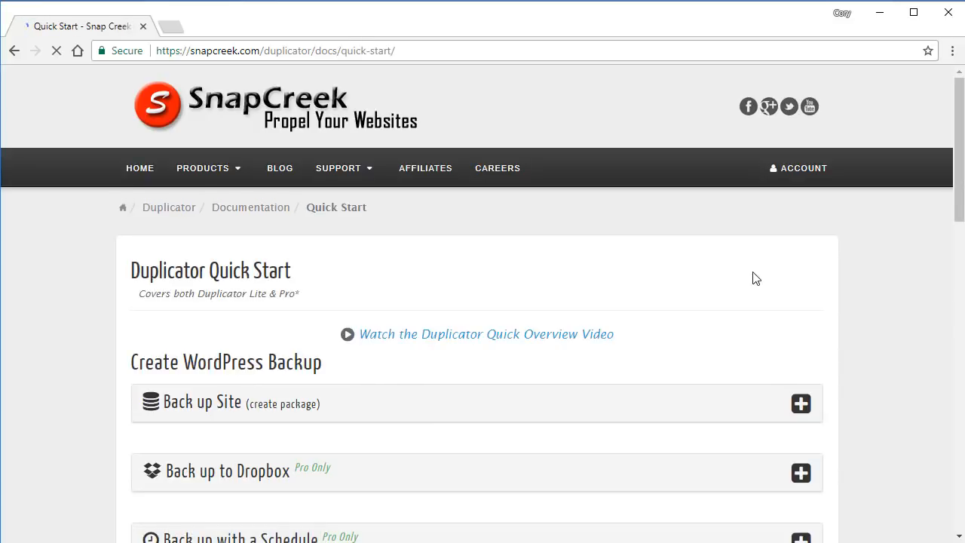
pyautogui.moveTo(959, 190); pyautogui.dragTo(952, 312)
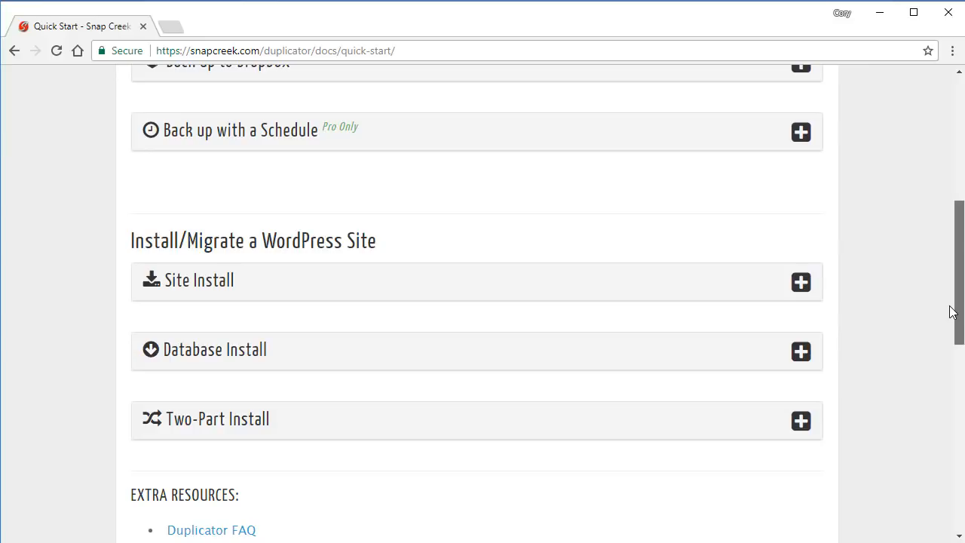
pyautogui.moveTo(952, 312); pyautogui.dragTo(928, 190)
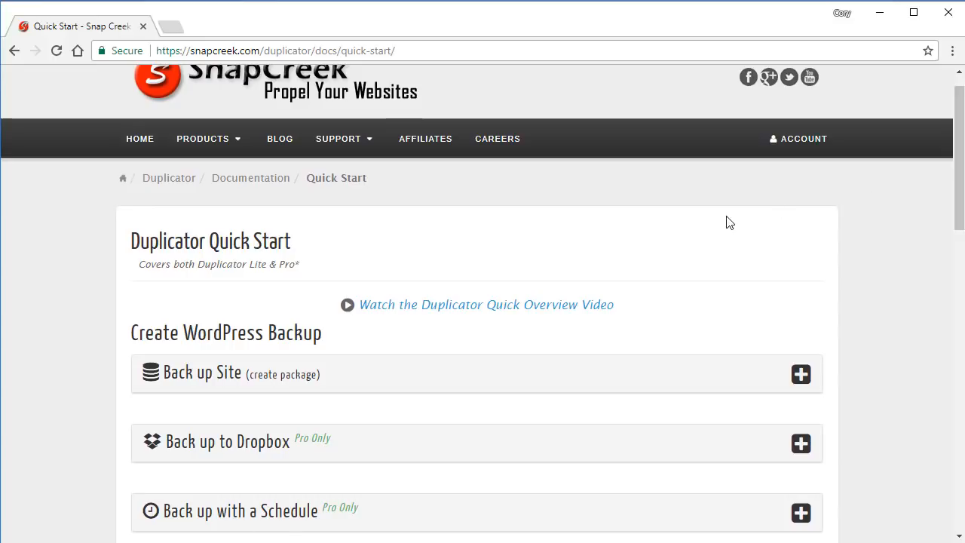
# Return to the Duplicator documentation index and open the Technical FAQs.
pyautogui.click(272, 181)
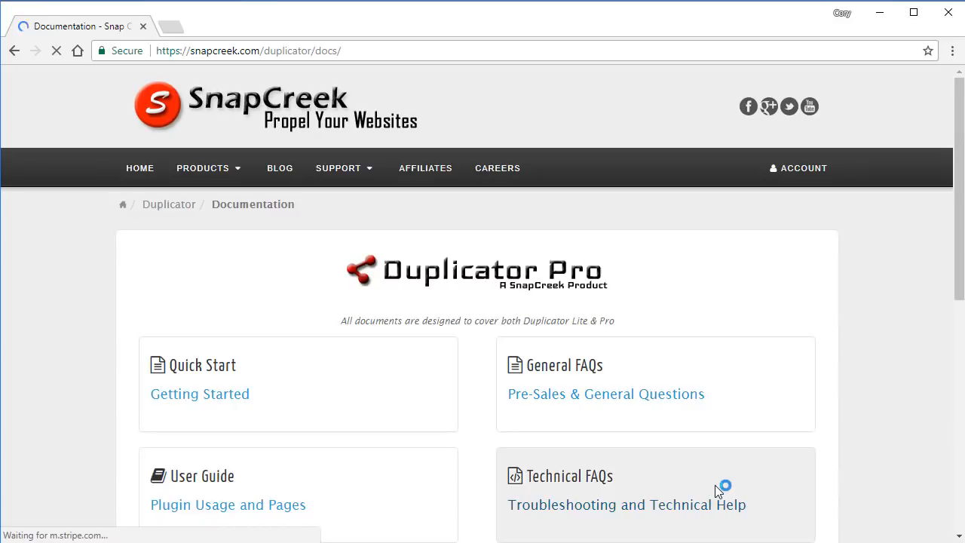
pyautogui.click(722, 490)
pyautogui.scroll(-2, 923, 264)
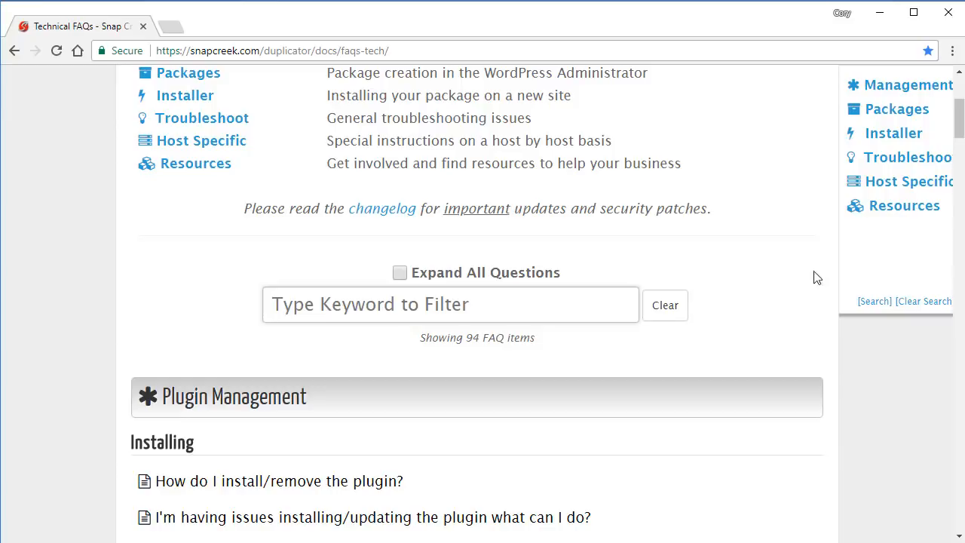
pyautogui.moveTo(959, 136); pyautogui.dragTo(960, 107)
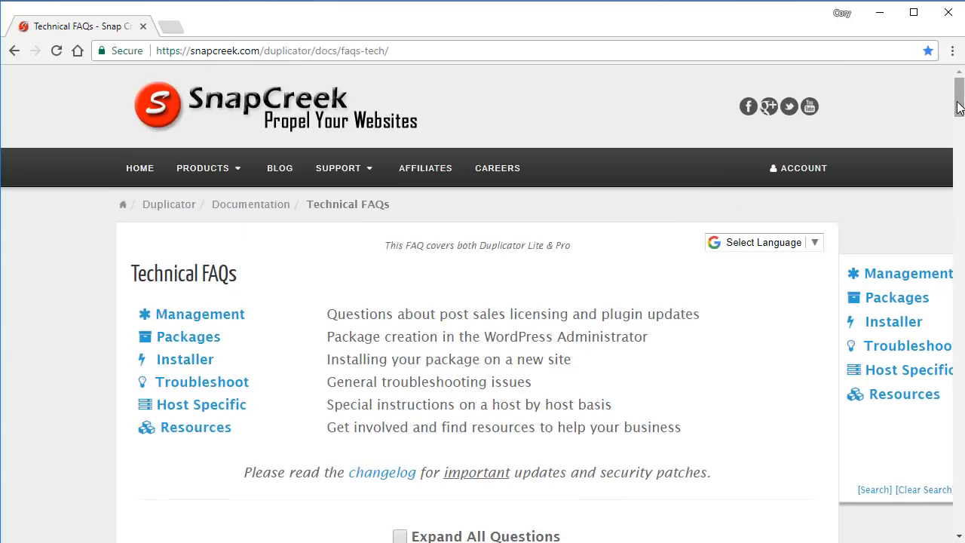